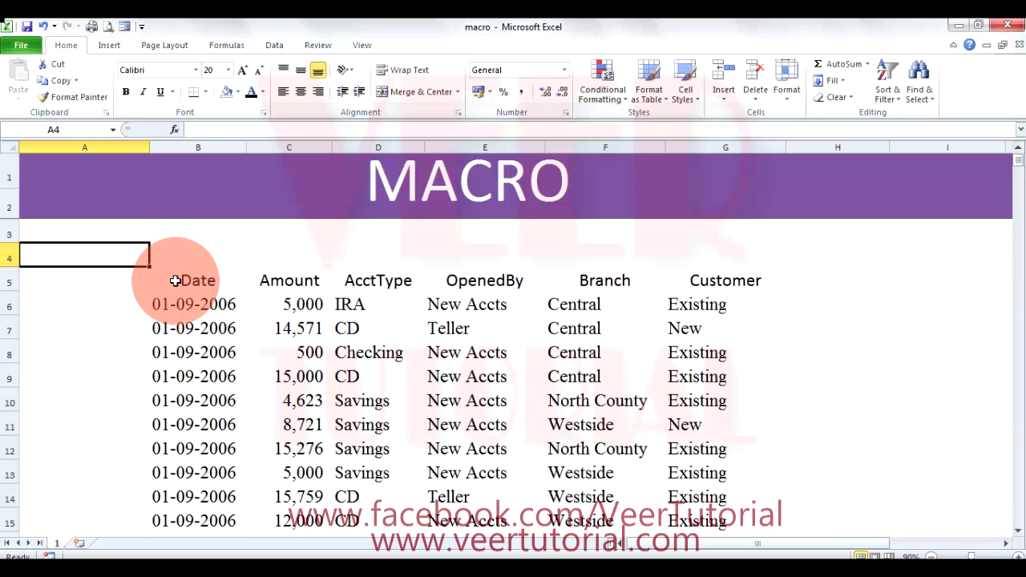
# Step: Format the header cells from Date to Customer (B5:G5) with a light green fill, bold, italic and underline
pyautogui.moveTo(174, 281); pyautogui.dragTo(687, 285)
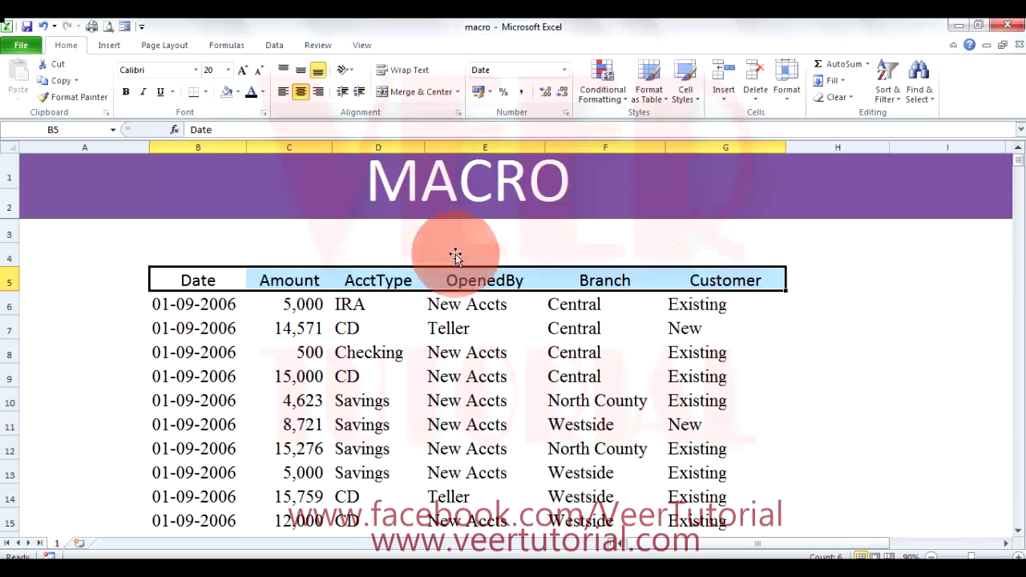
pyautogui.click(238, 92)
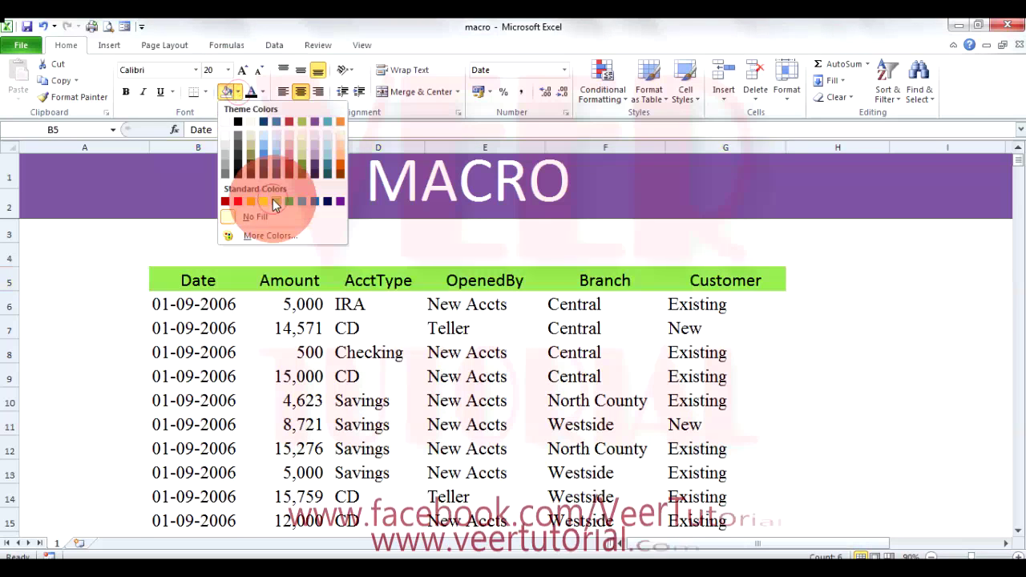
pyautogui.click(276, 200)
pyautogui.click(127, 92)
pyautogui.click(143, 94)
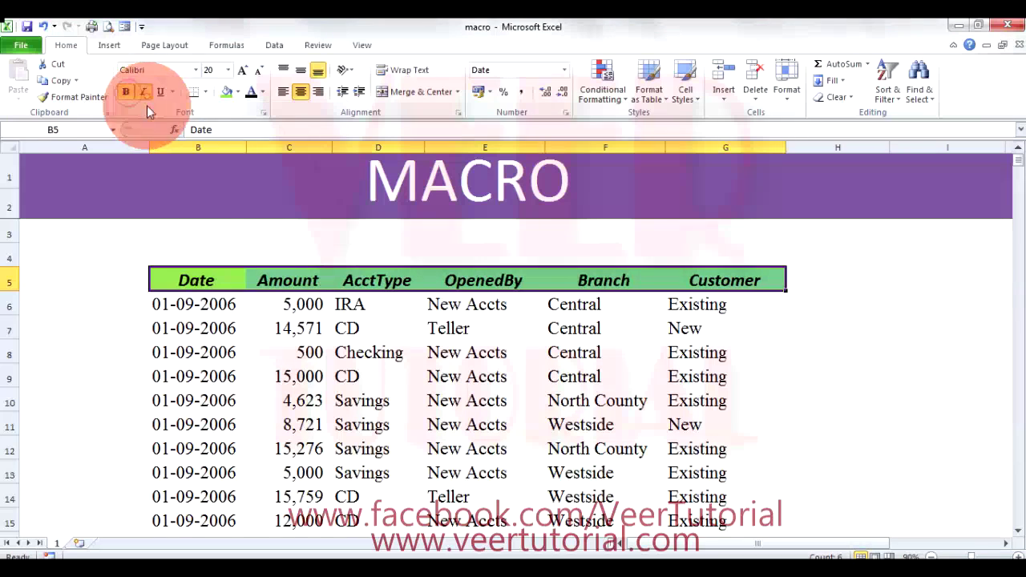
pyautogui.click(159, 92)
pyautogui.click(109, 277)
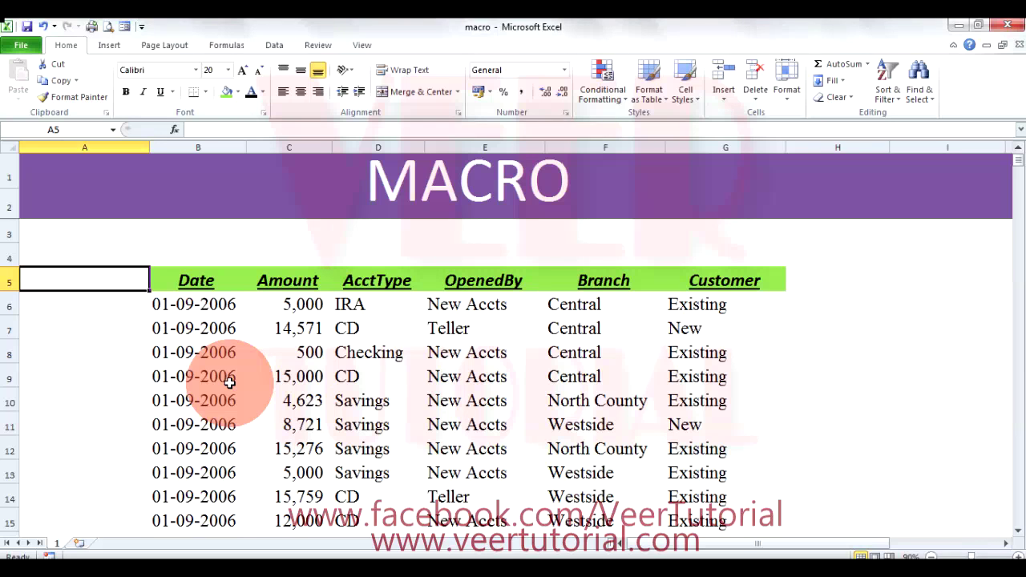
# Step: Enable the Developer tab in the ribbon customization options and display its commands
pyautogui.press('Down')
pyautogui.press('Down')
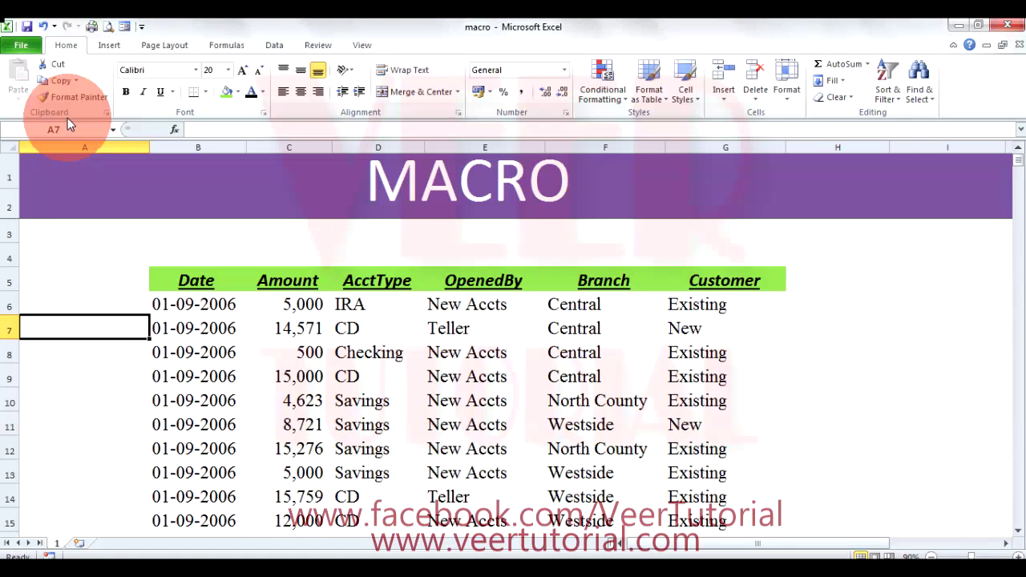
pyautogui.click(24, 45)
pyautogui.click(52, 321)
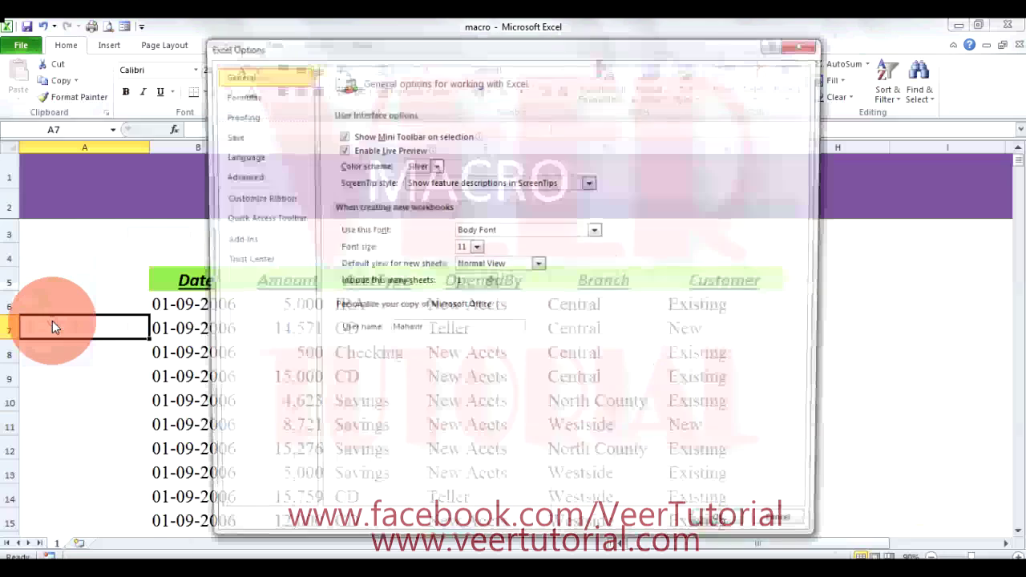
pyautogui.click(274, 199)
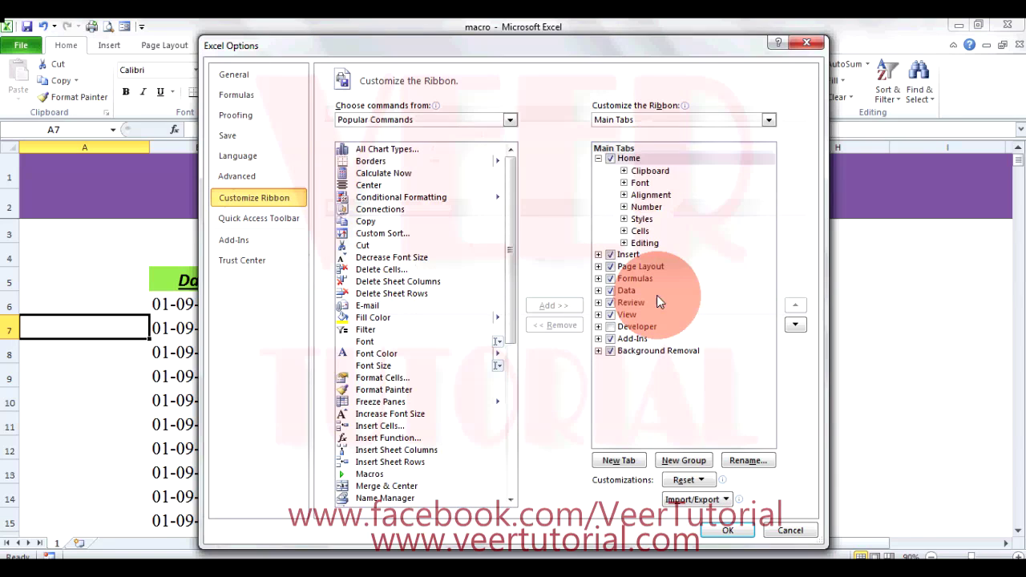
pyautogui.click(610, 328)
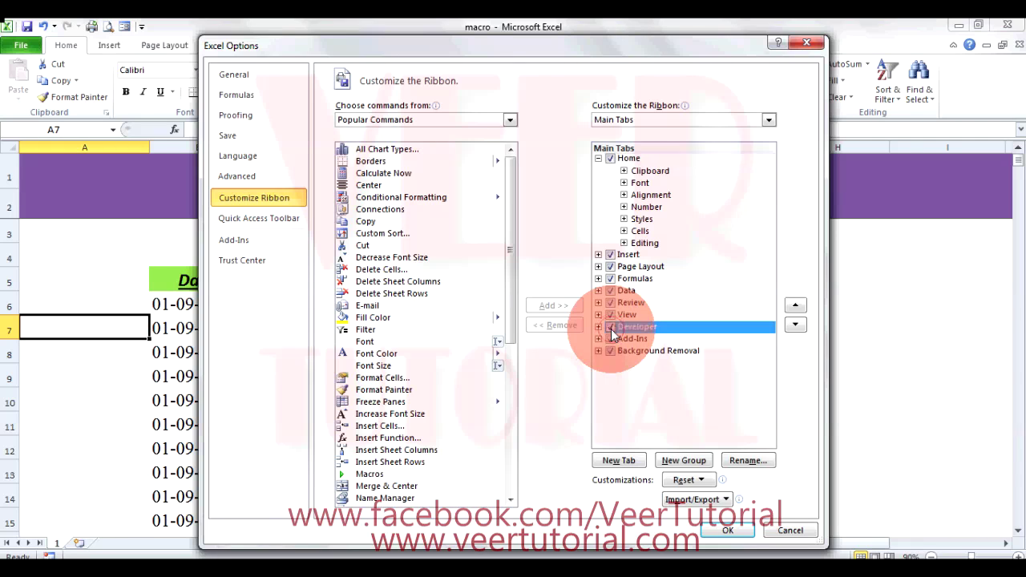
pyautogui.click(725, 532)
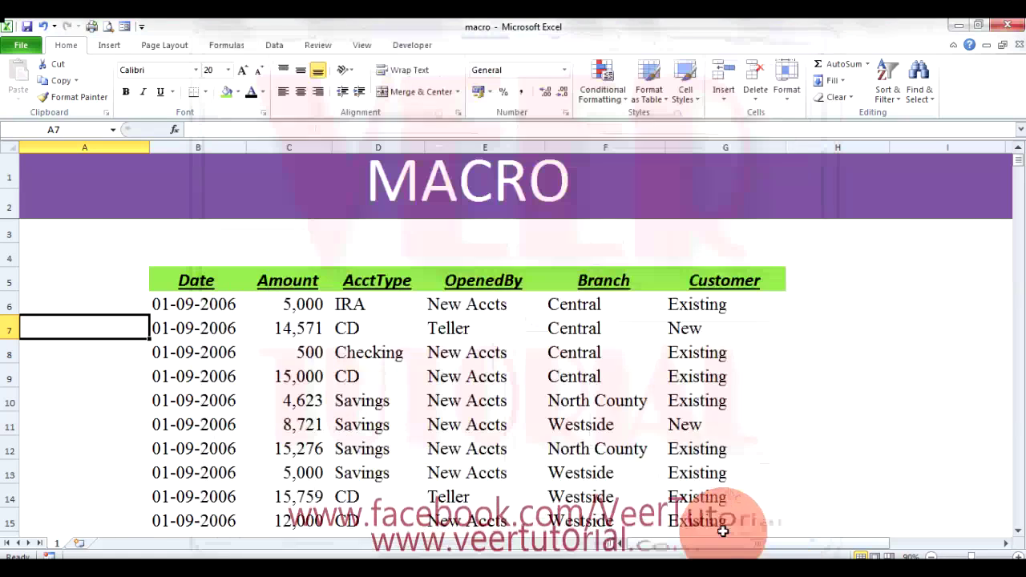
pyautogui.click(412, 46)
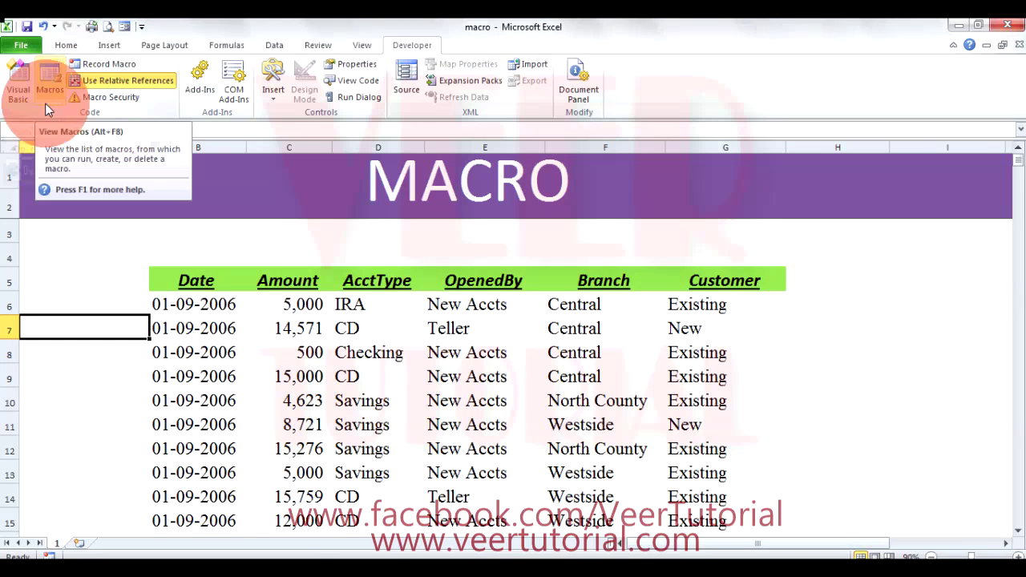
# Step: With cell C3 selected, switch relative references for macro recording on and off again
pyautogui.click(285, 236)
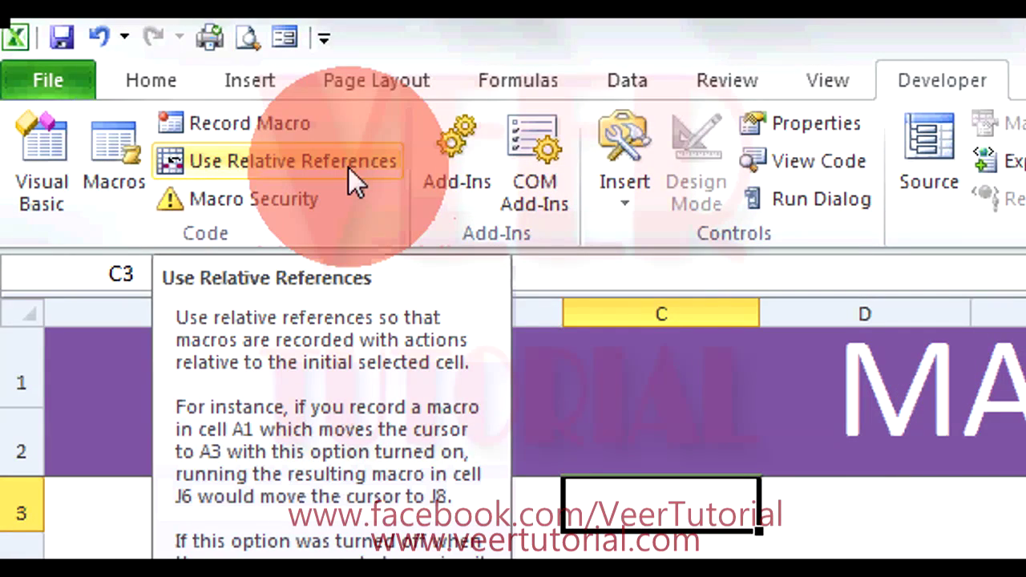
pyautogui.click(348, 167)
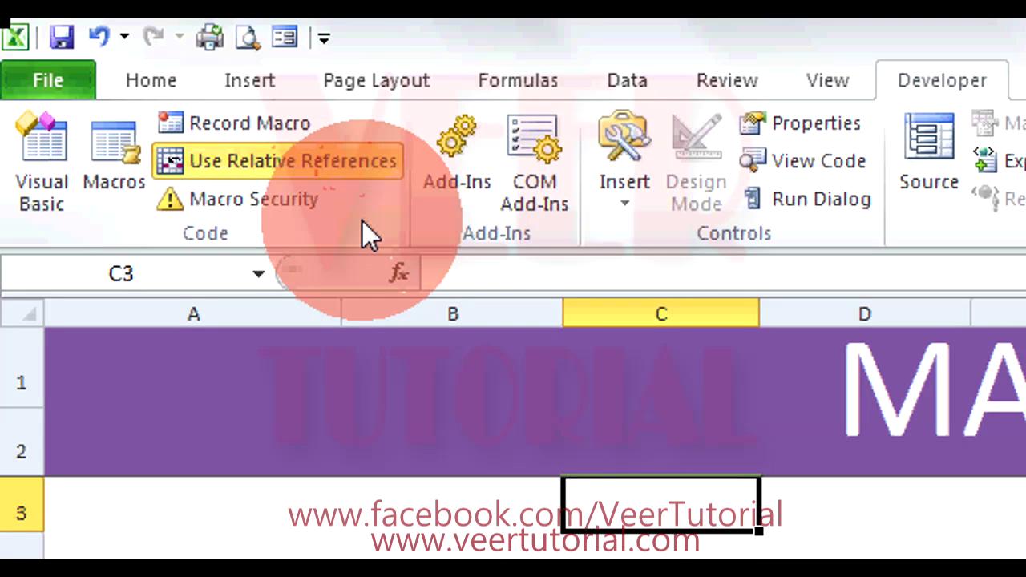
pyautogui.click(355, 168)
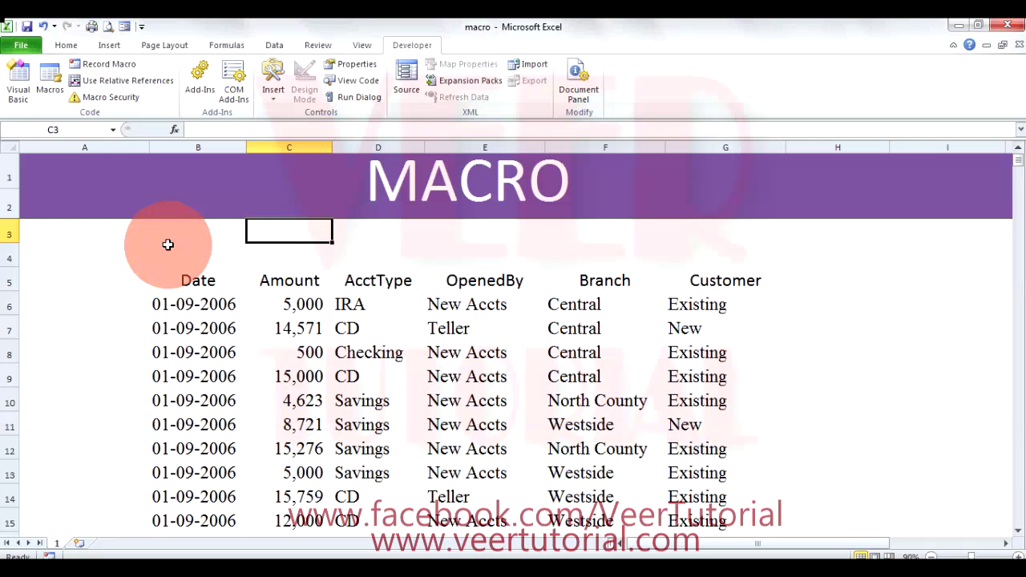
pyautogui.moveTo(190, 281); pyautogui.dragTo(720, 285)
pyautogui.doubleClick(720, 285)
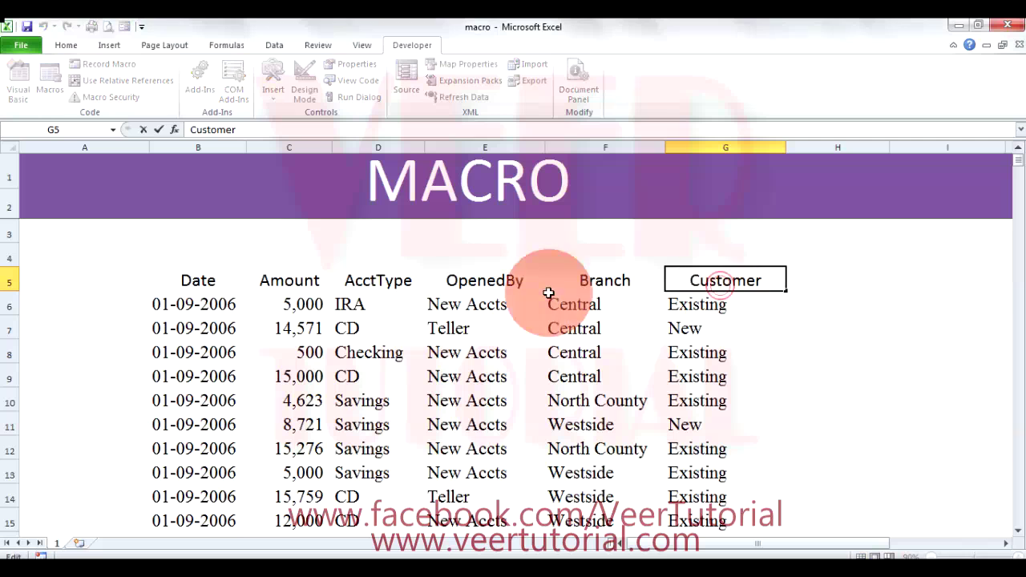
pyautogui.click(193, 282)
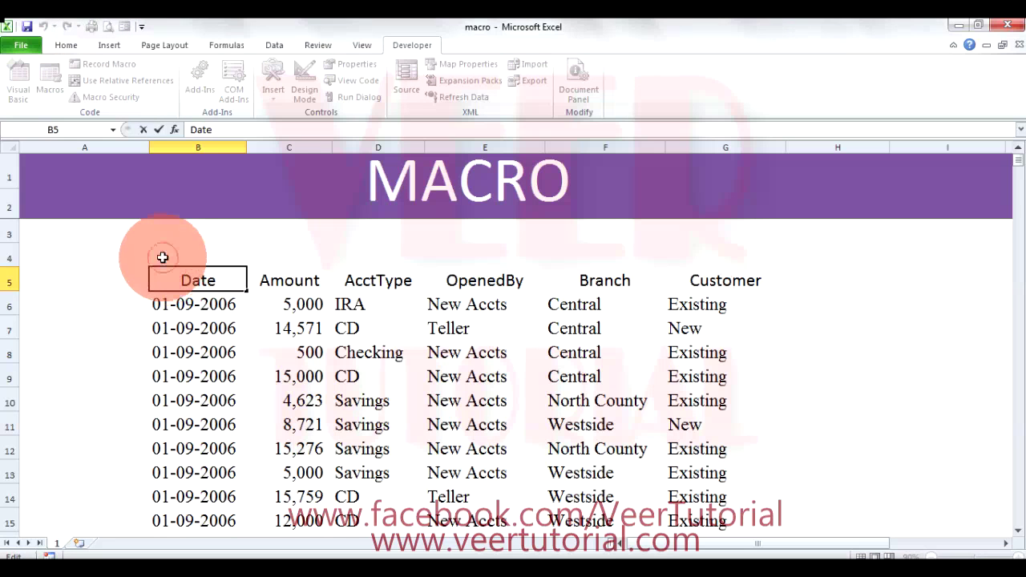
pyautogui.click(162, 258)
pyautogui.click(186, 280)
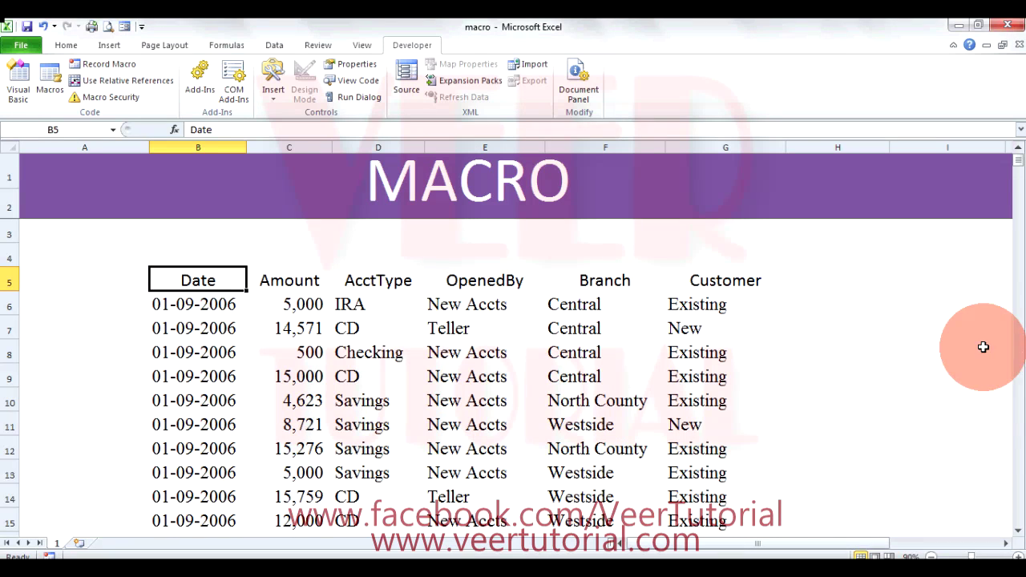
pyautogui.hscroll(3, 1017, 505)
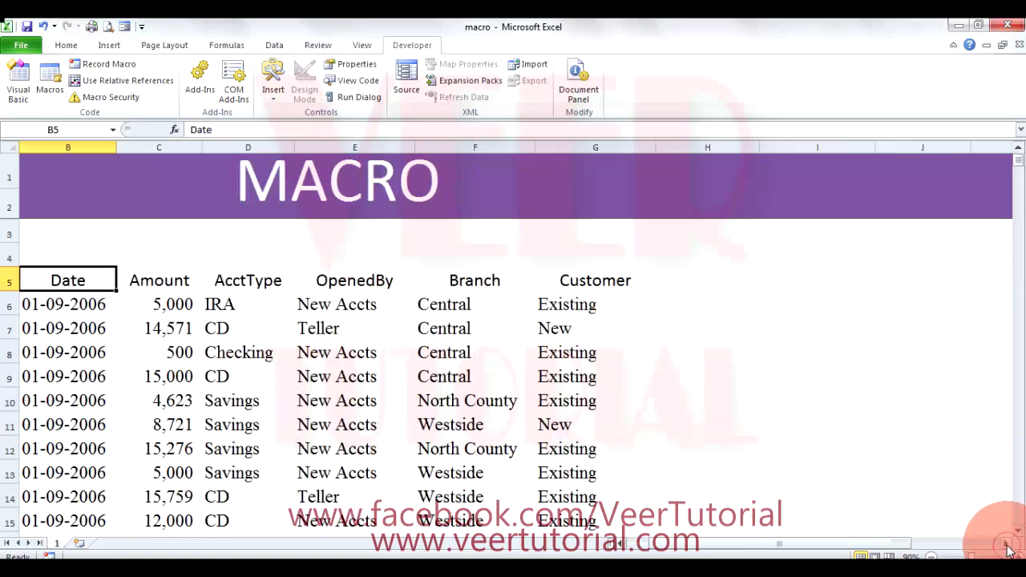
pyautogui.click(690, 296)
pyautogui.moveTo(689, 296); pyautogui.dragTo(902, 302)
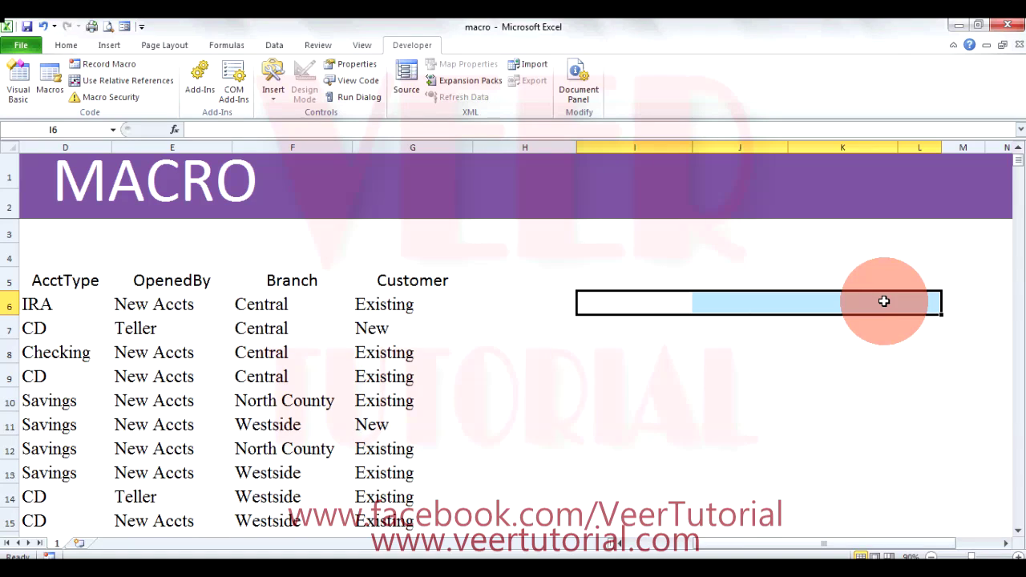
pyautogui.moveTo(756, 547); pyautogui.dragTo(685, 549)
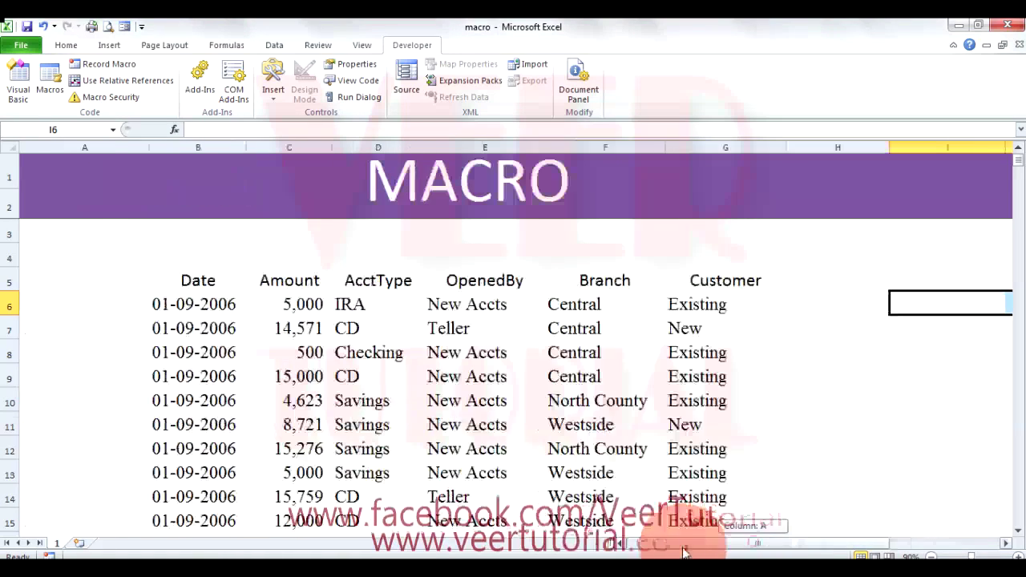
# Step: From the Date header cell B5, turn on relative references and set up a new macro recording named Format_Header
pyautogui.click(214, 289)
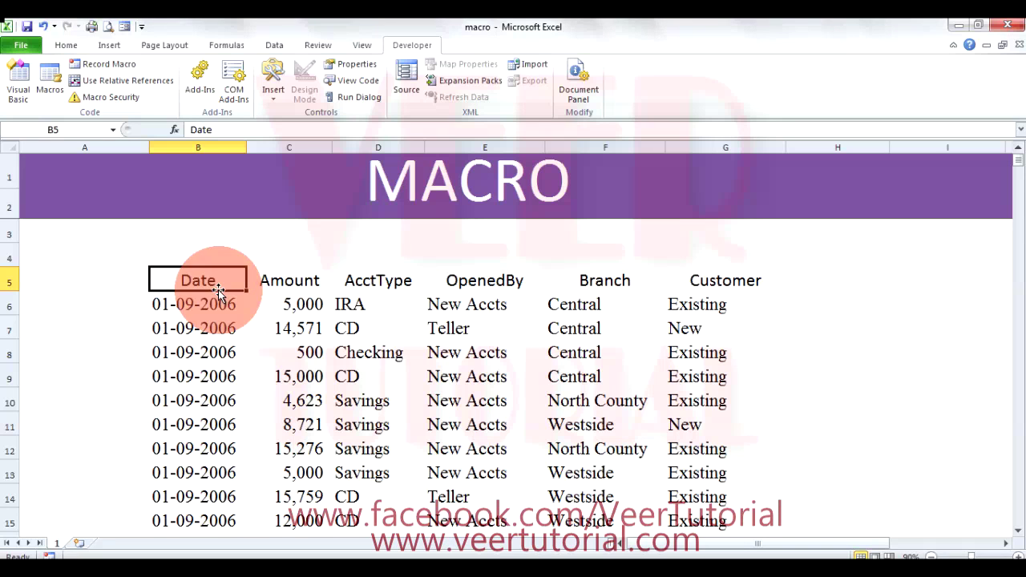
pyautogui.click(156, 82)
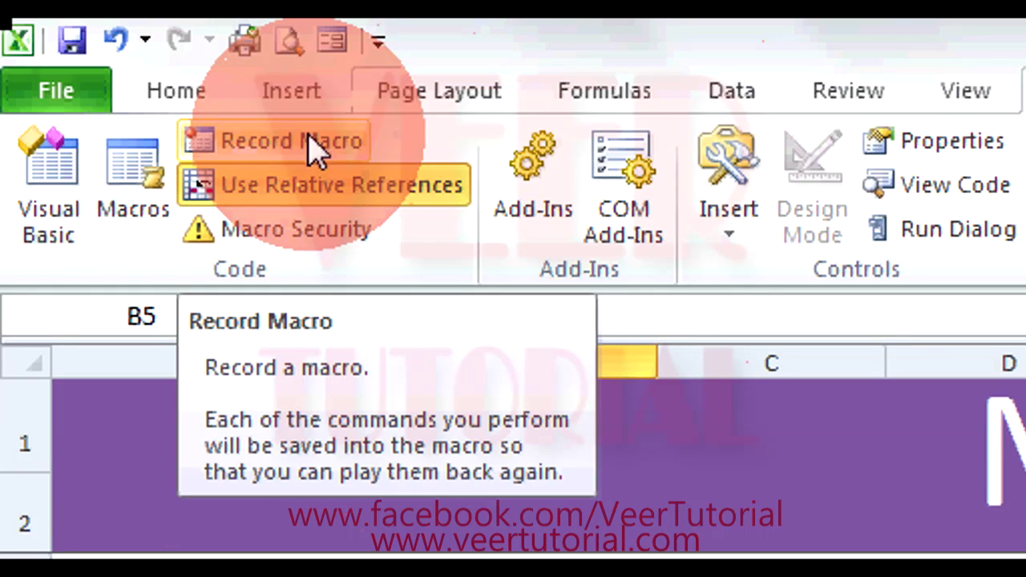
pyautogui.click(317, 153)
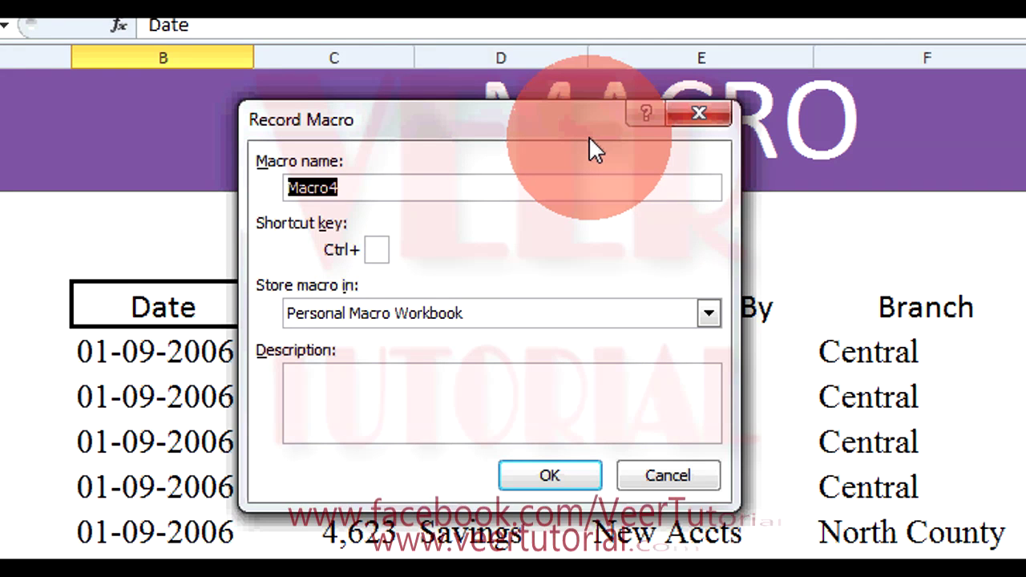
pyautogui.write('Format')
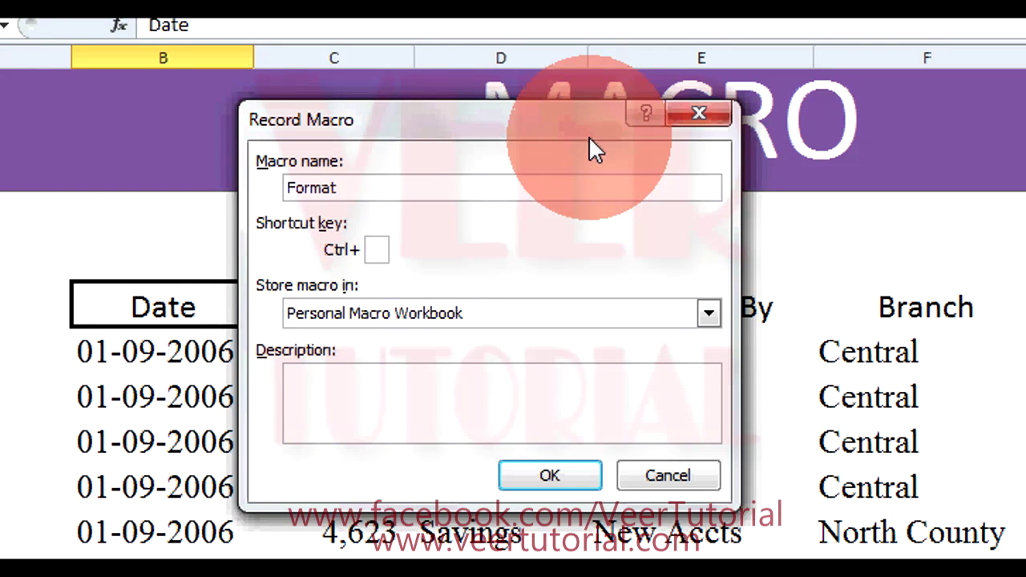
pyautogui.write('_')
pyautogui.write('Header')
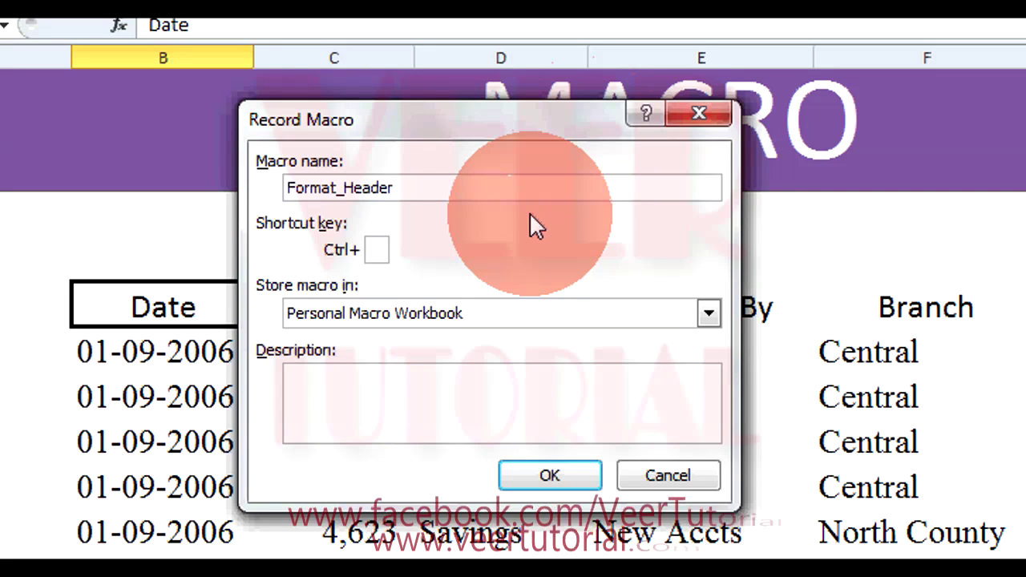
# Step: Give the macro the shortcut Ctrl+Shift+Q, the Personal Macro Workbook as storage location and the description FORMAT HEADER
pyautogui.click(379, 251)
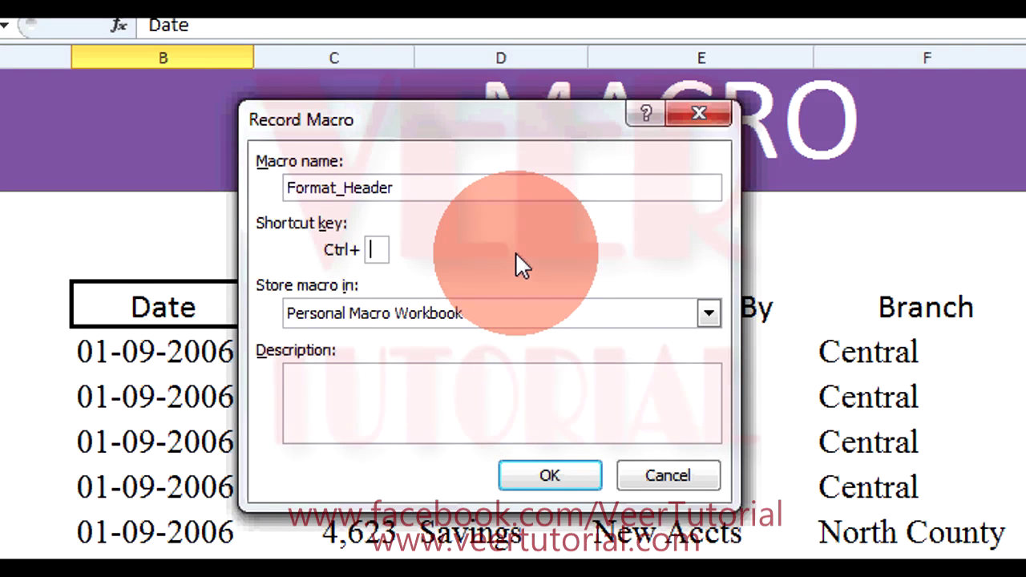
pyautogui.write('Q')
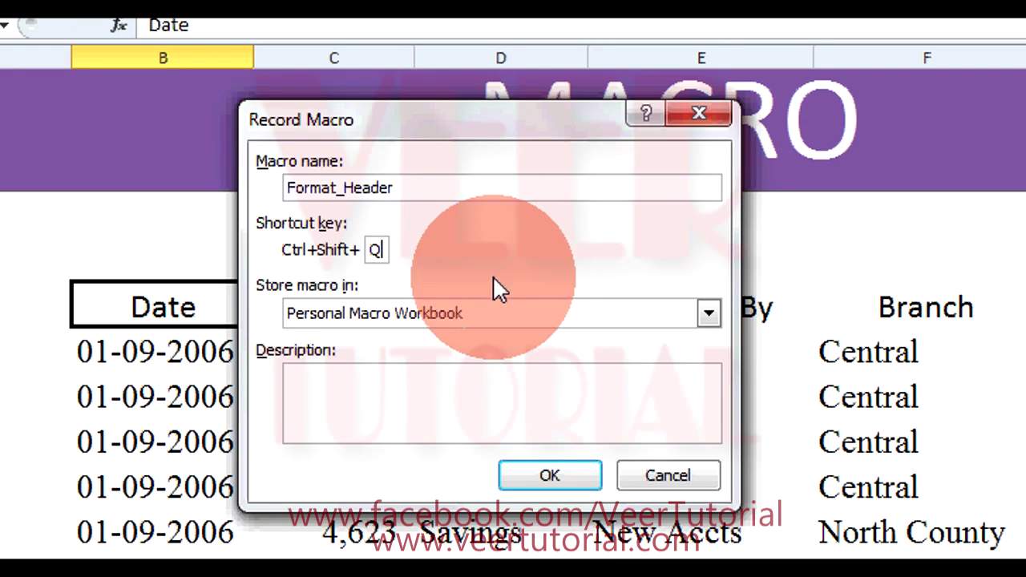
pyautogui.click(708, 319)
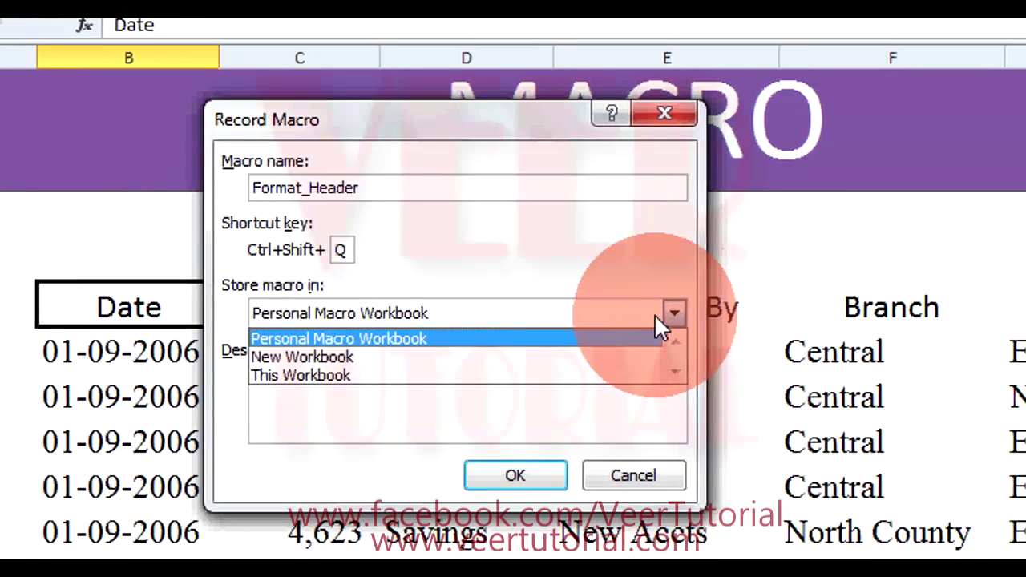
pyautogui.click(539, 337)
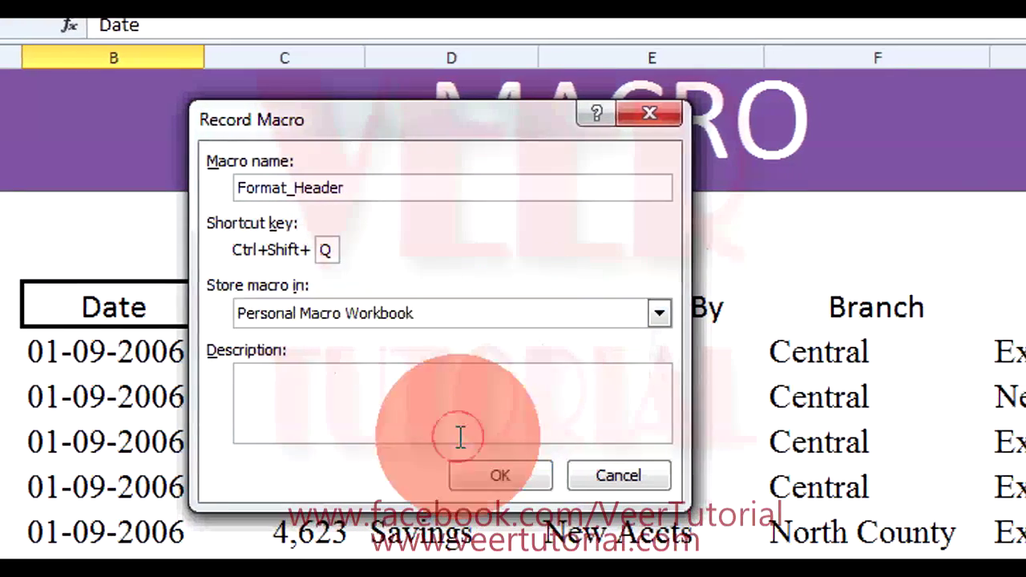
pyautogui.click(455, 432)
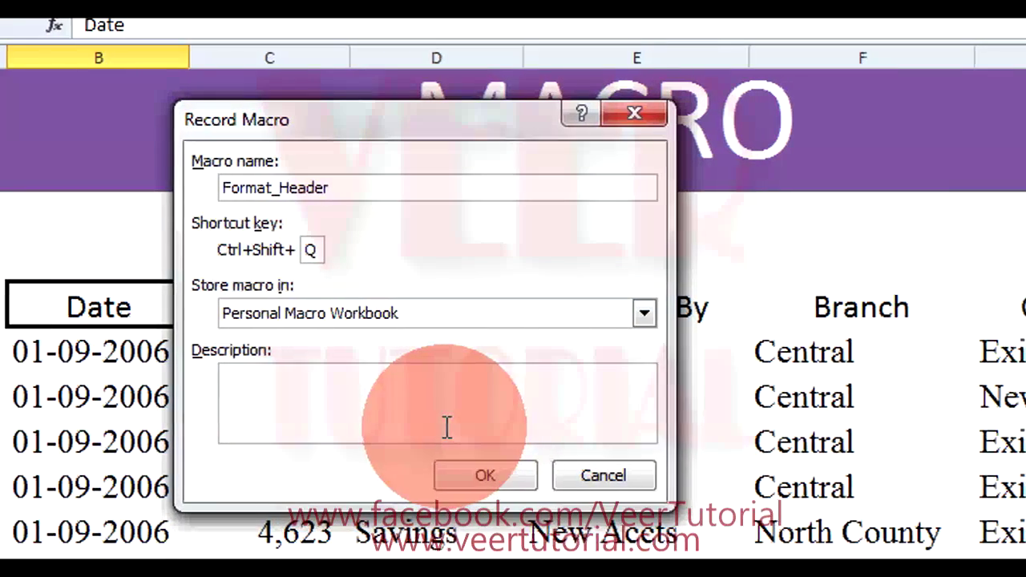
pyautogui.write('FORMAT')
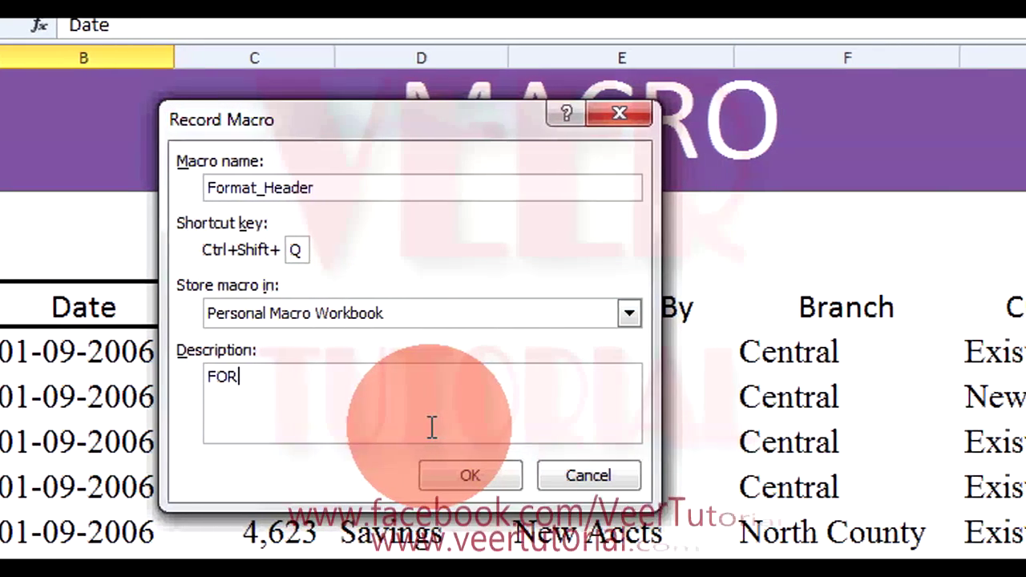
pyautogui.write(' HEADER')
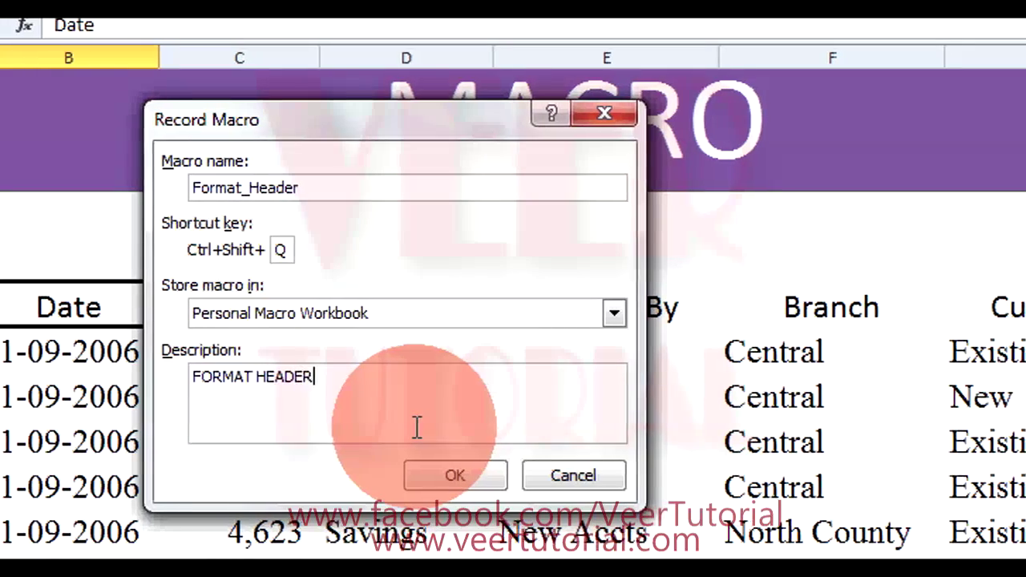
# Step: Change the macro's shortcut letter to Y and start recording, replacing the existing Format_Header macro
pyautogui.click(450, 477)
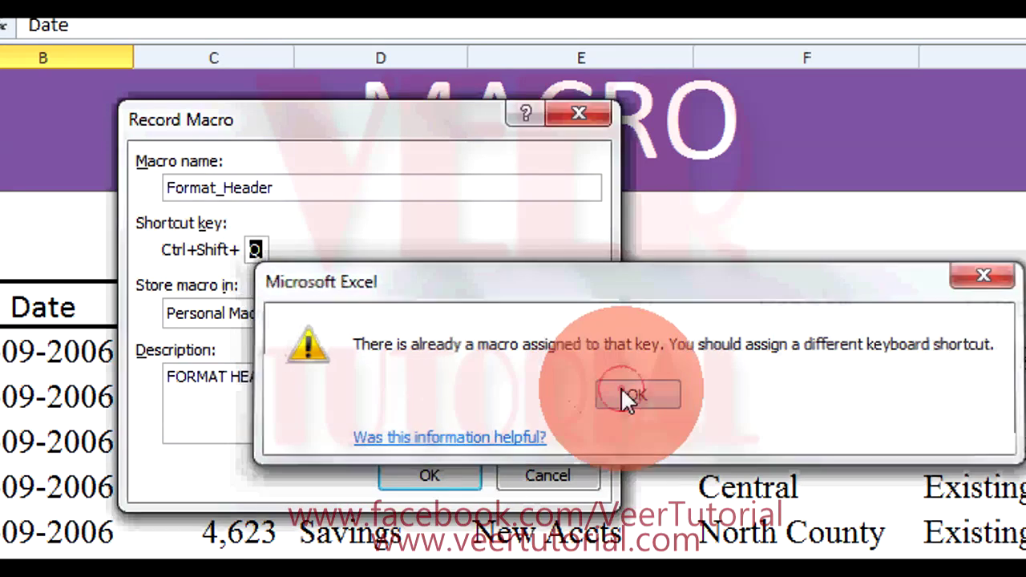
pyautogui.click(622, 391)
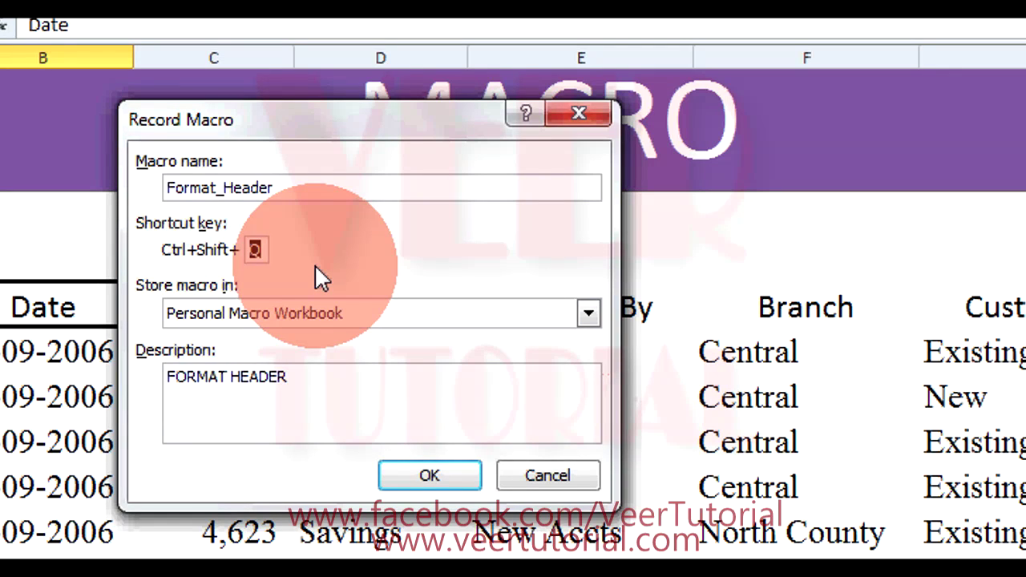
pyautogui.write('Y')
pyautogui.click(396, 469)
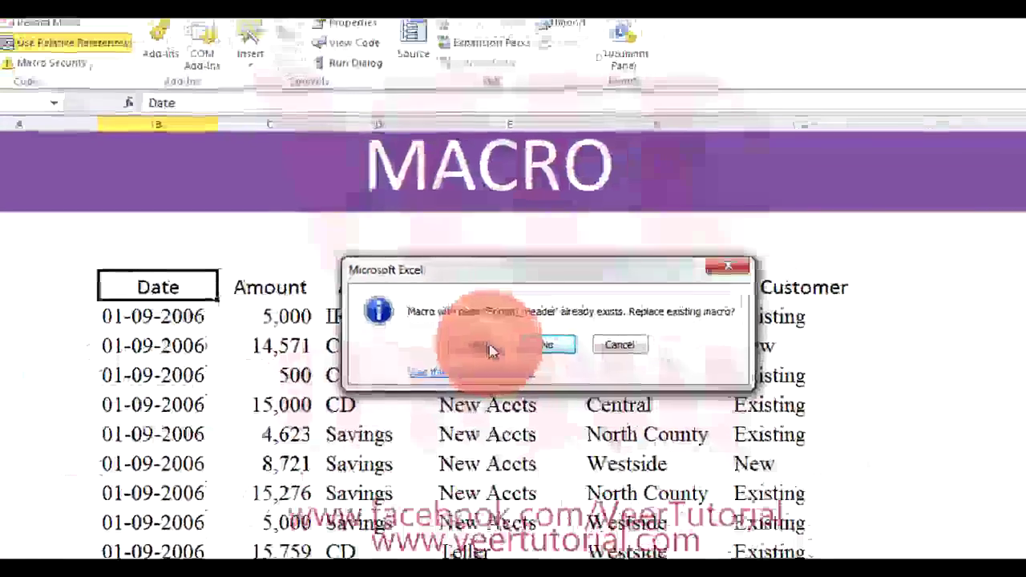
pyautogui.click(489, 346)
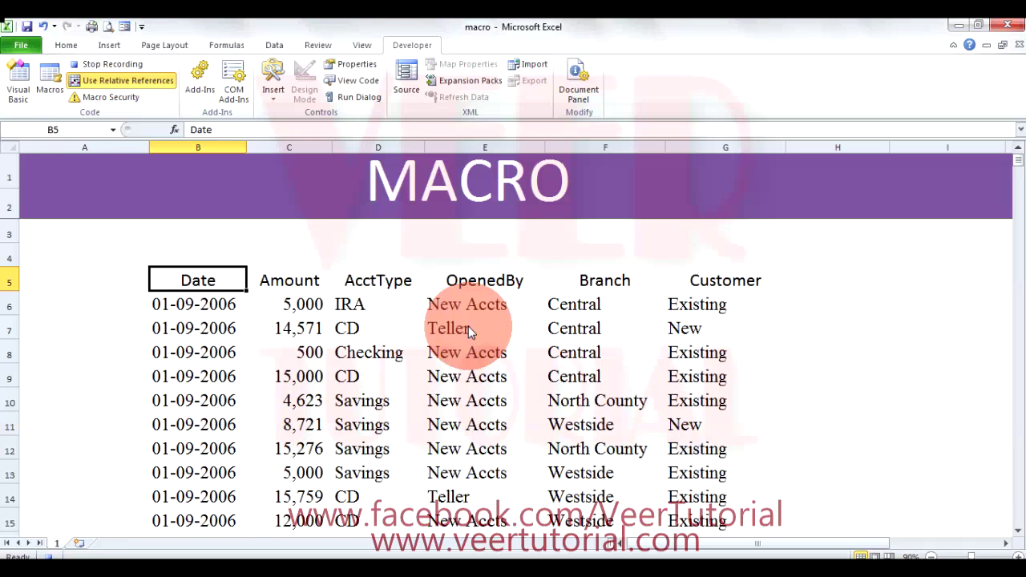
# Step: Give the Date header cell B5 a light green fill and red font colour
pyautogui.click(65, 45)
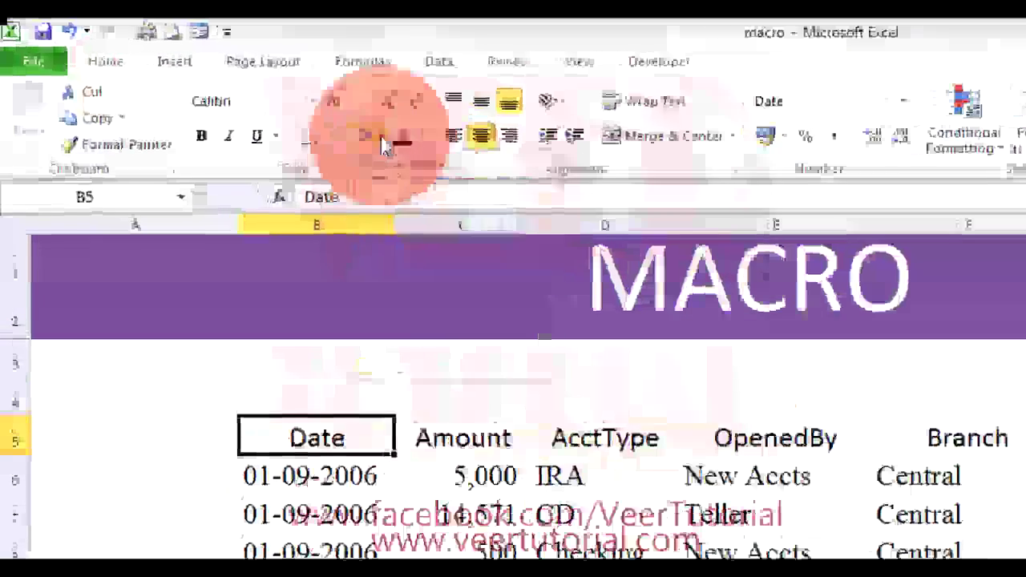
pyautogui.click(336, 122)
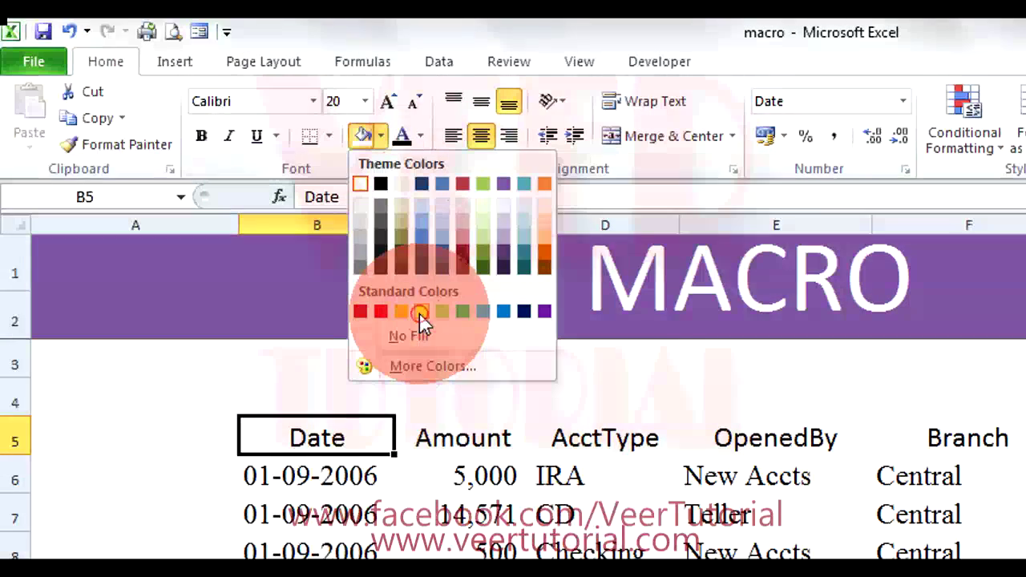
pyautogui.click(442, 313)
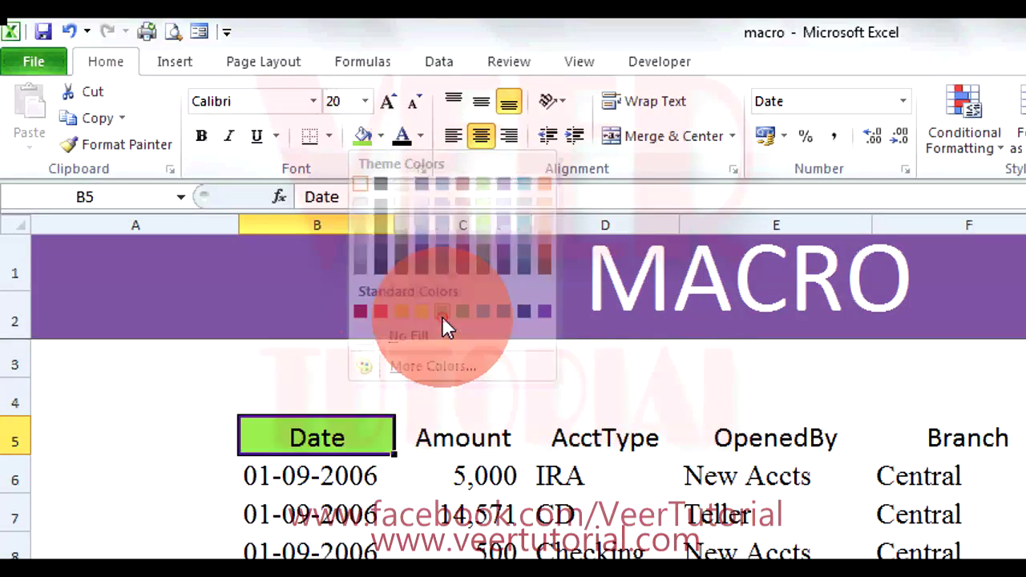
pyautogui.click(418, 135)
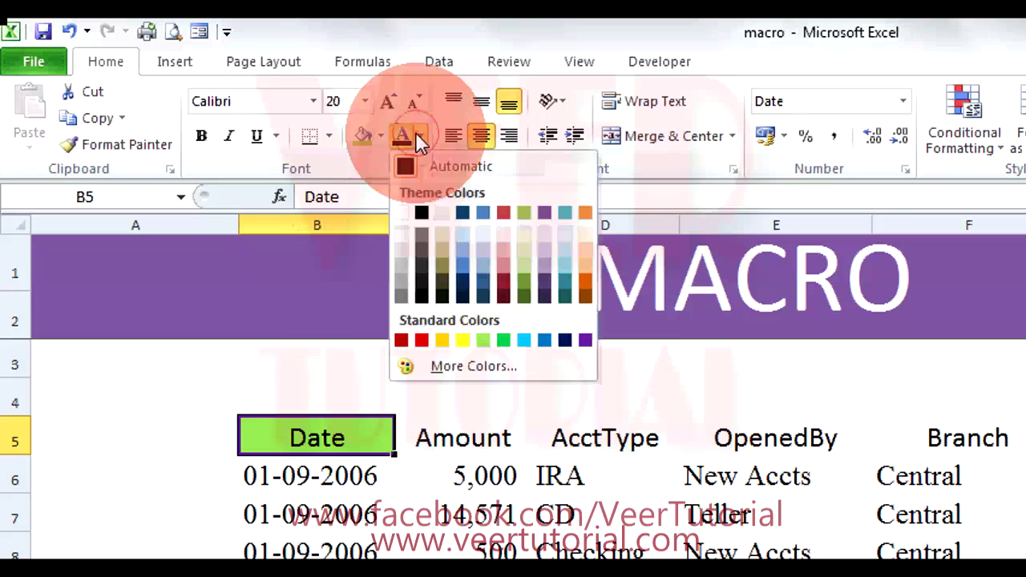
pyautogui.click(422, 340)
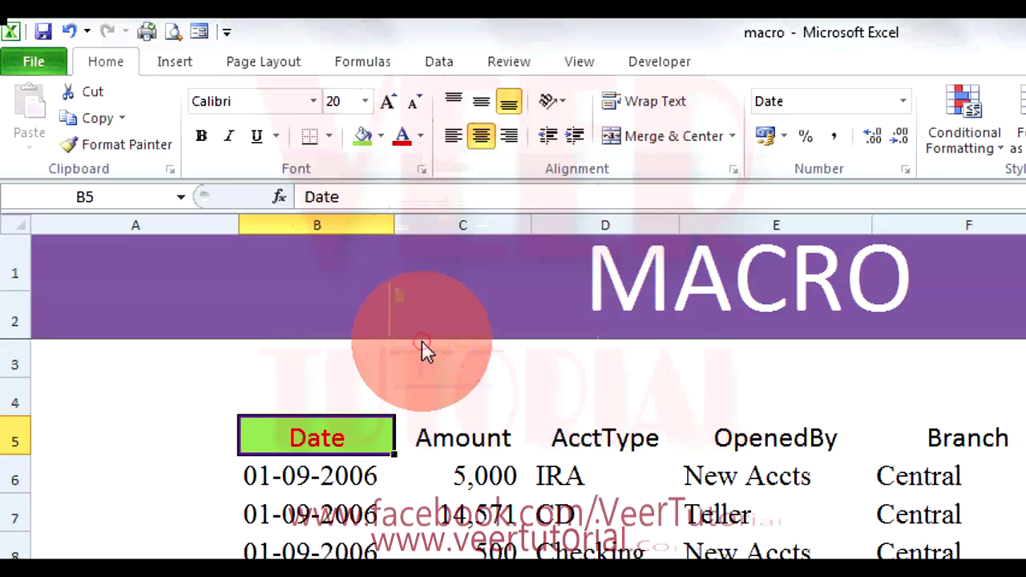
# Step: Make the Date header bold, italic and underlined, and apply All Borders to its cell
pyautogui.click(201, 133)
pyautogui.click(228, 135)
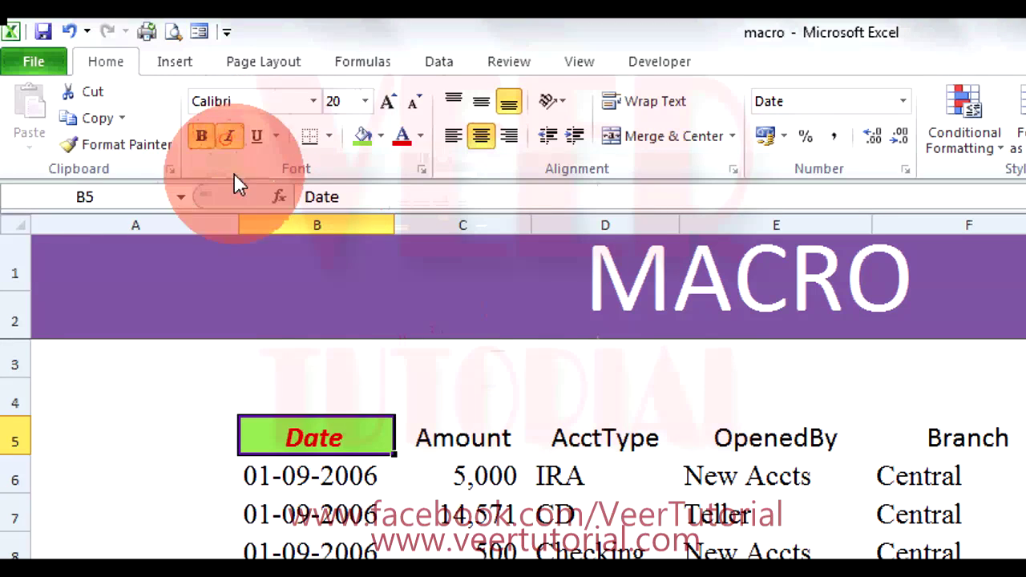
pyautogui.click(257, 136)
pyautogui.click(328, 138)
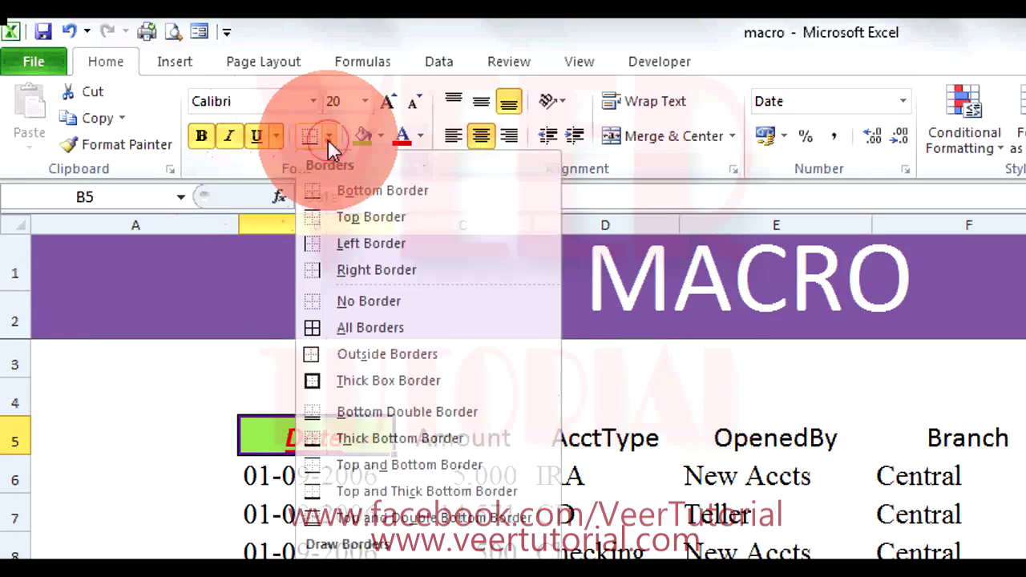
pyautogui.click(328, 139)
pyautogui.click(330, 130)
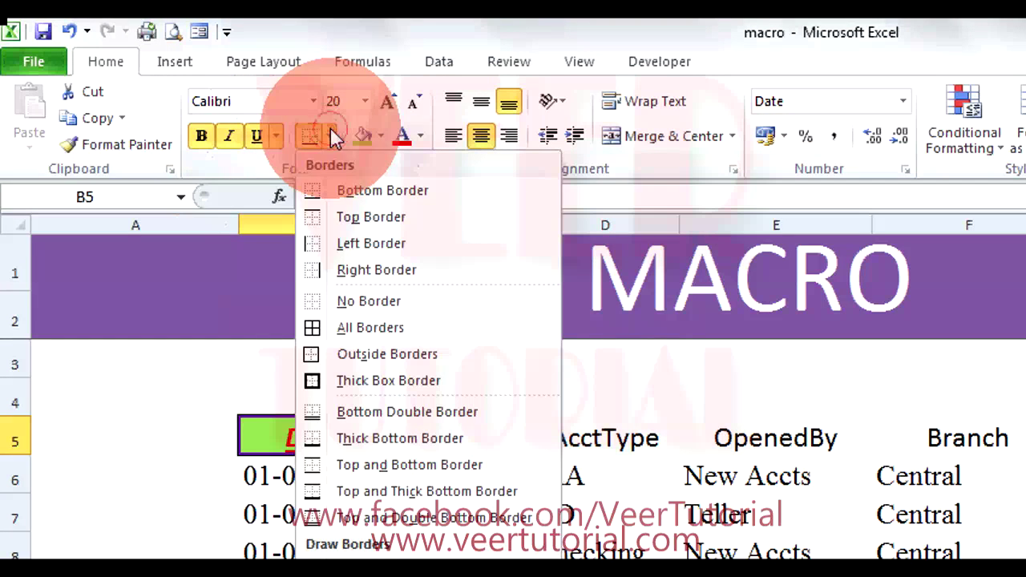
pyautogui.click(345, 327)
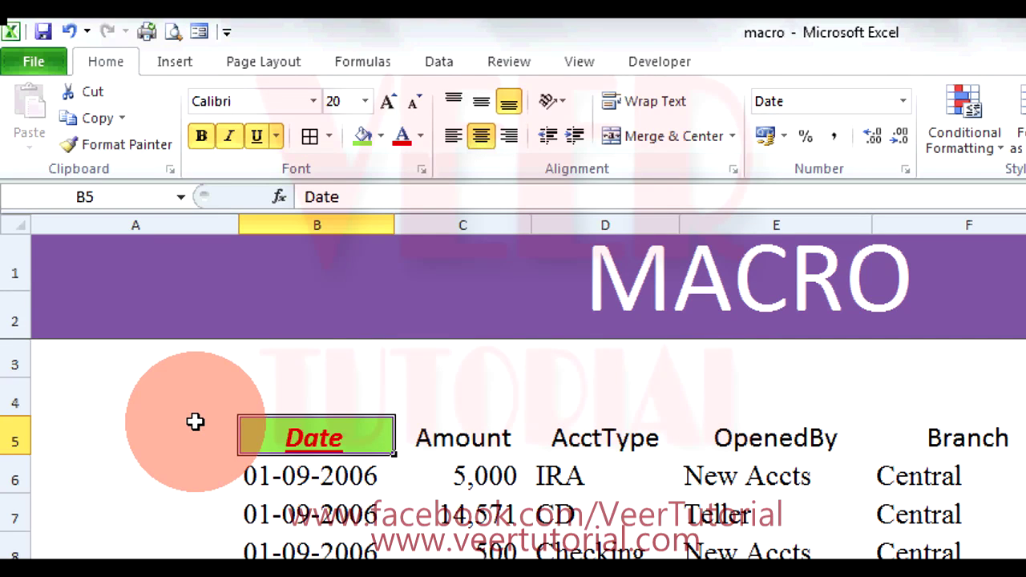
# Step: Stop recording the macro and select the empty cell A5
pyautogui.click(679, 61)
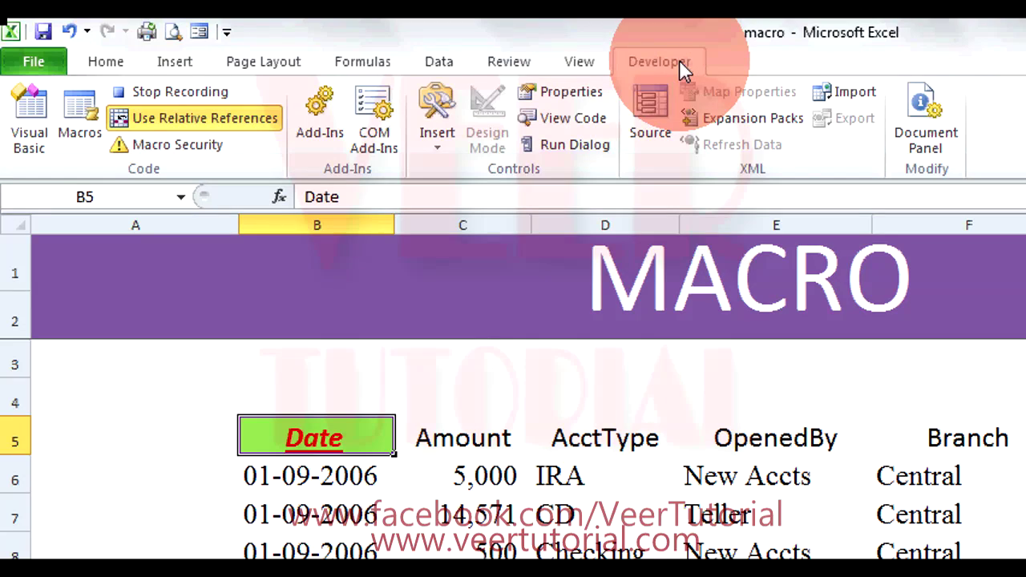
pyautogui.click(213, 93)
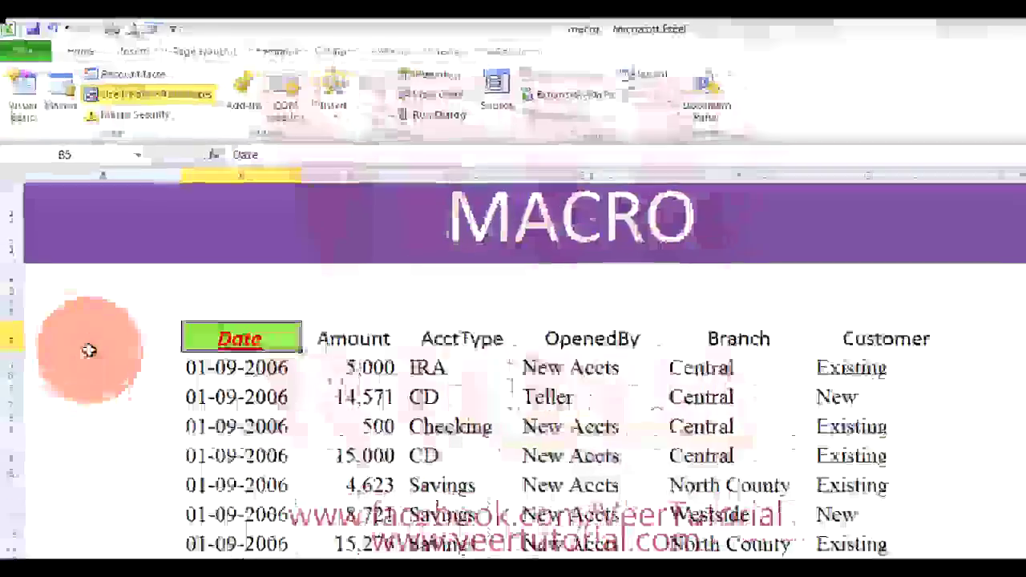
pyautogui.click(98, 384)
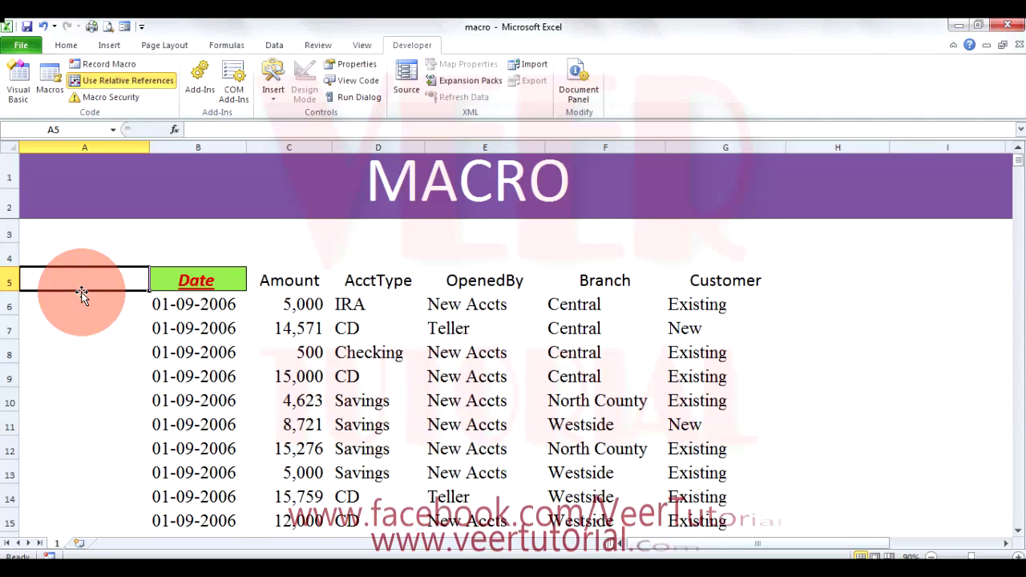
# Step: Choose Excel Macro-Enabled Workbook as the file type for saving a copy of the workbook, and leave without saving
pyautogui.press('alt')
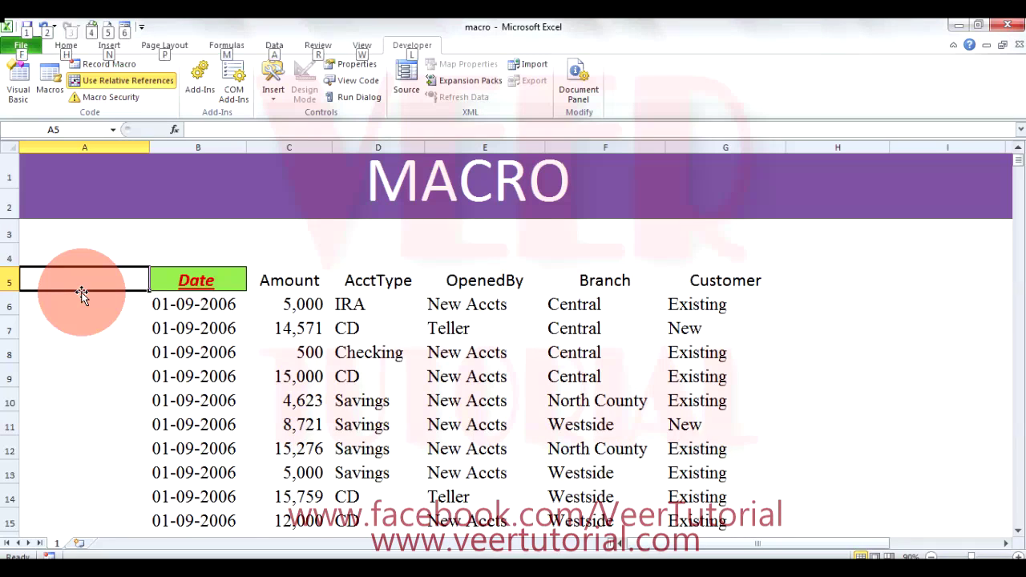
pyautogui.press('f')
pyautogui.press('a')
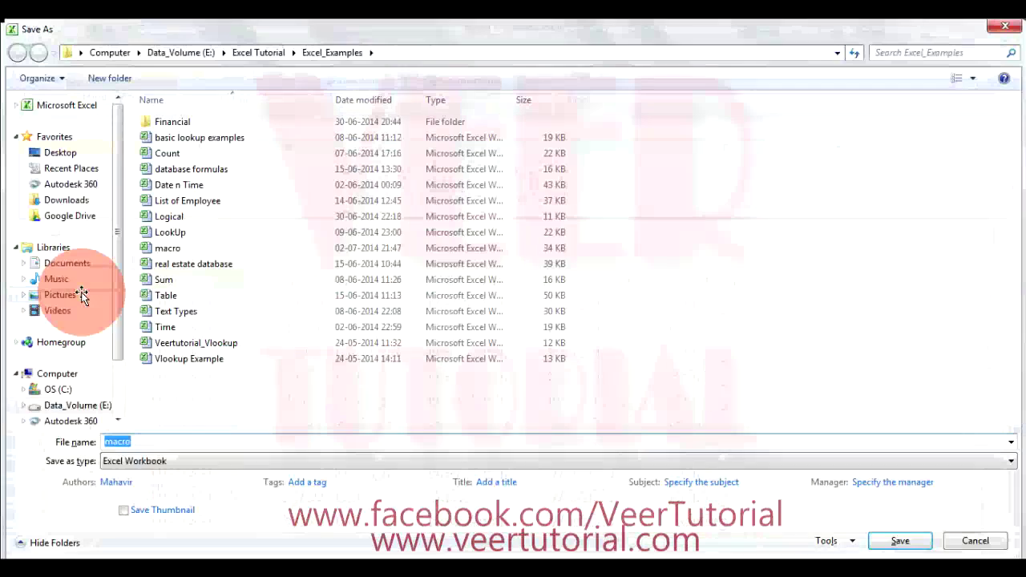
pyautogui.click(149, 462)
pyautogui.click(189, 165)
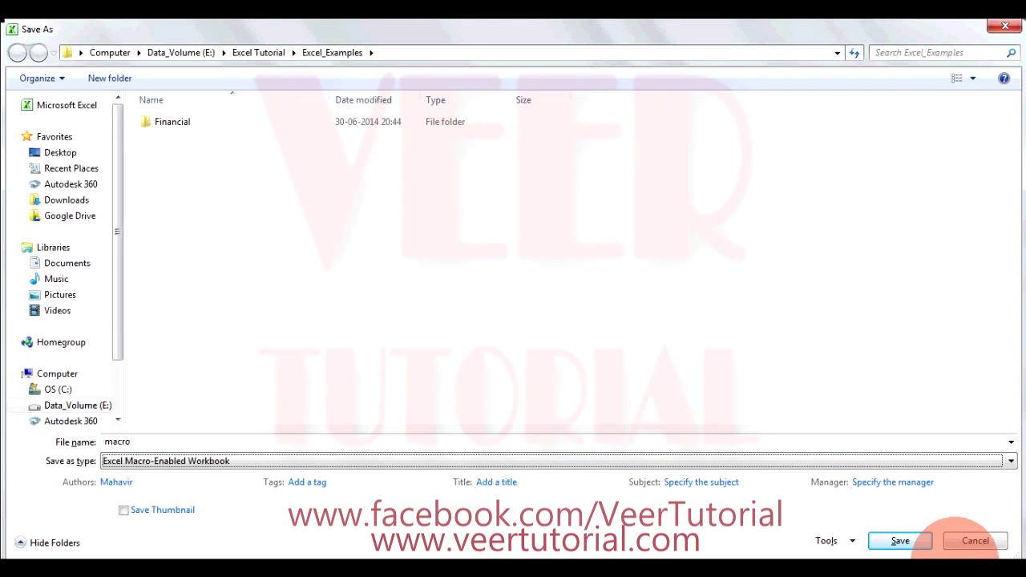
pyautogui.click(975, 542)
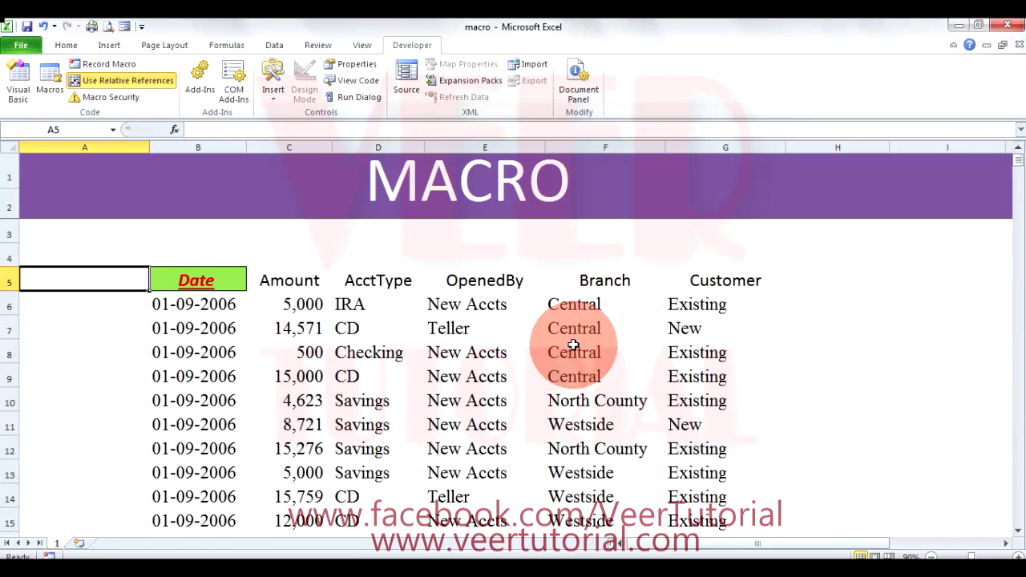
# Step: Select the Amount and AcctType headers C5:D5, check the list of available macros, and run the header-formatting macro by its shortcut
pyautogui.click(282, 282)
pyautogui.moveTo(283, 282); pyautogui.dragTo(385, 276)
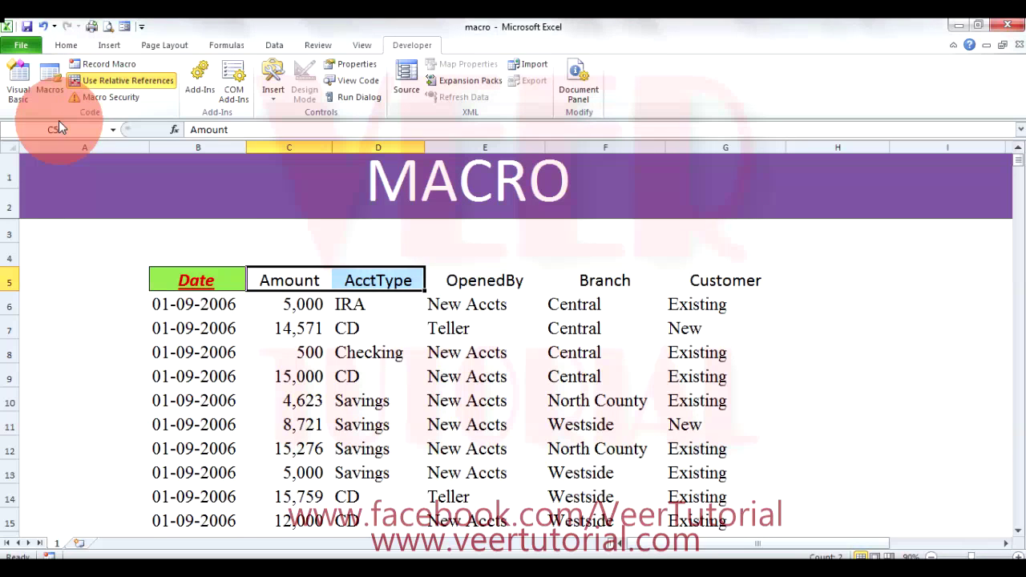
pyautogui.click(51, 89)
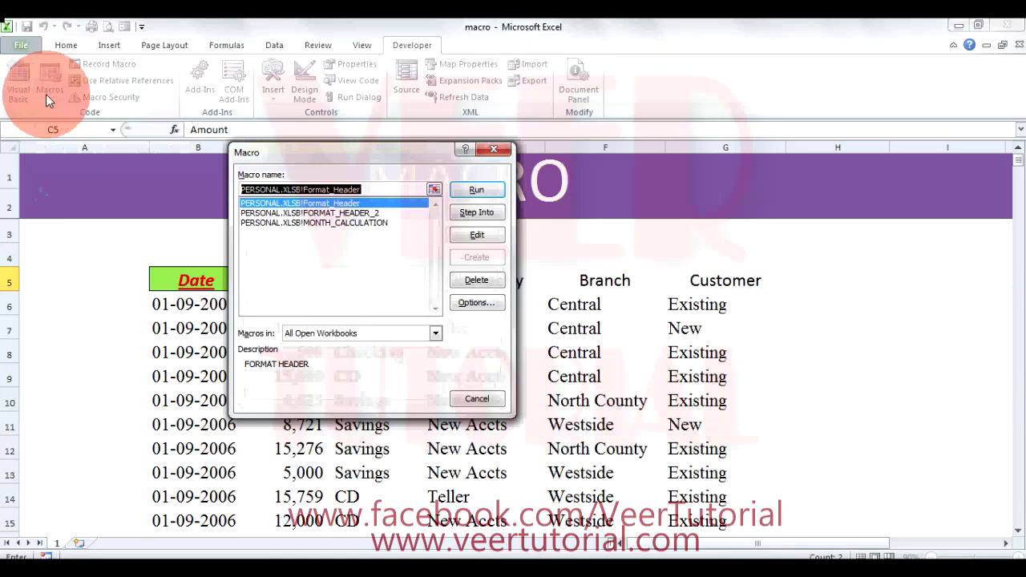
pyautogui.click(476, 399)
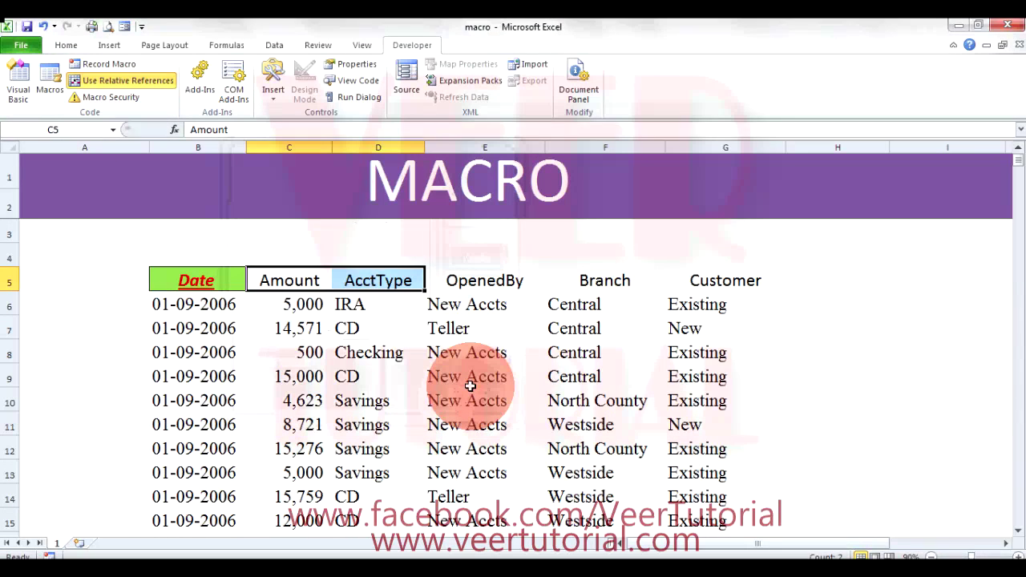
pyautogui.hotkey('ctrl', 'q')
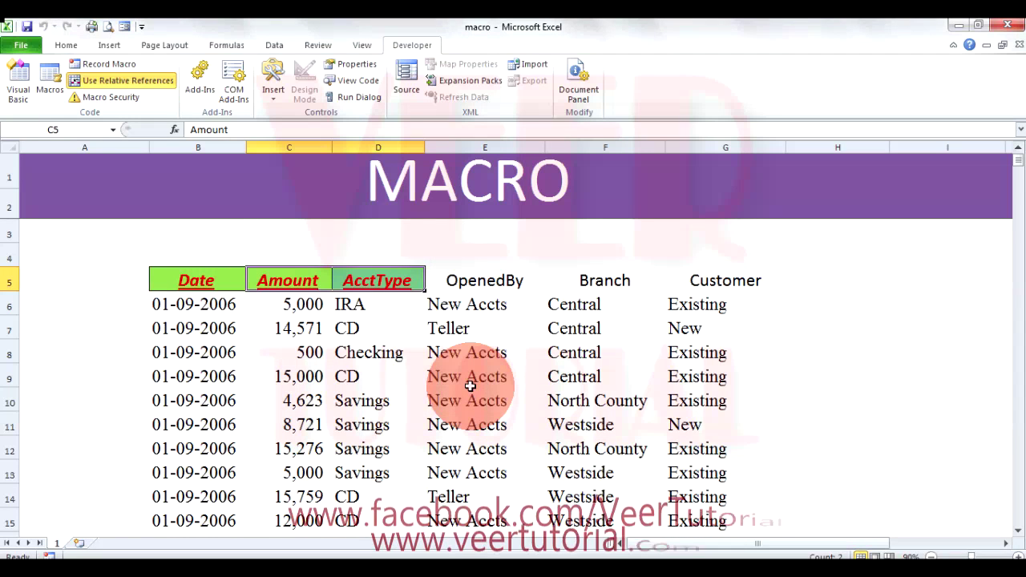
pyautogui.click(387, 232)
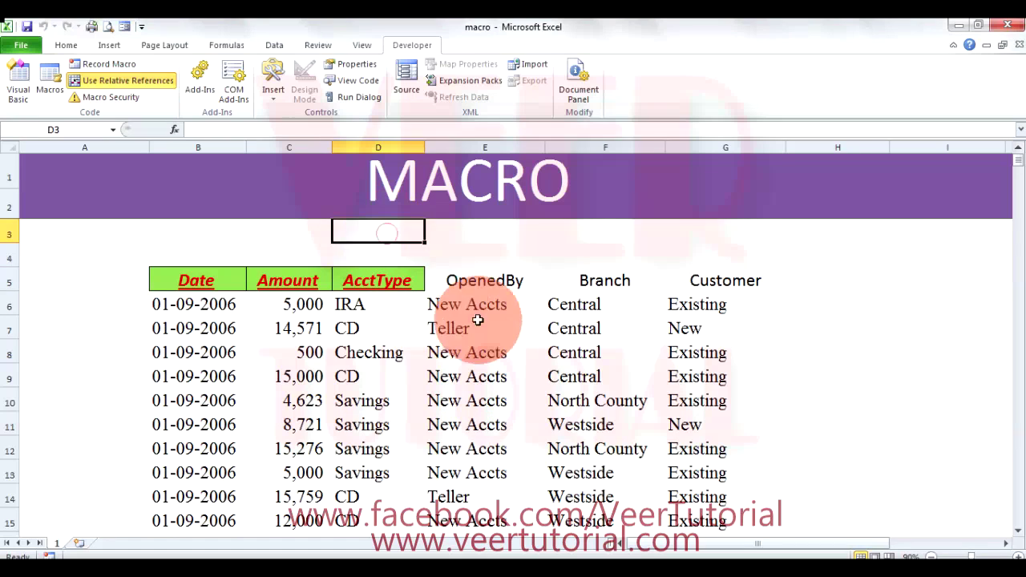
# Step: Run the Format_Header macro from the macro list on the OpenedBy, Branch and Customer headers E5:G5
pyautogui.moveTo(471, 280); pyautogui.dragTo(693, 280)
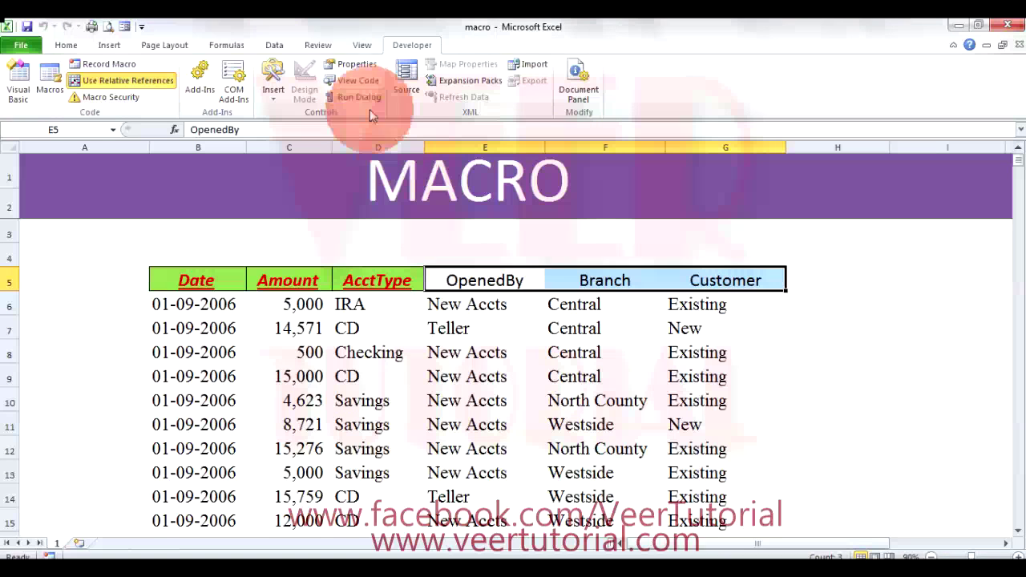
pyautogui.click(45, 93)
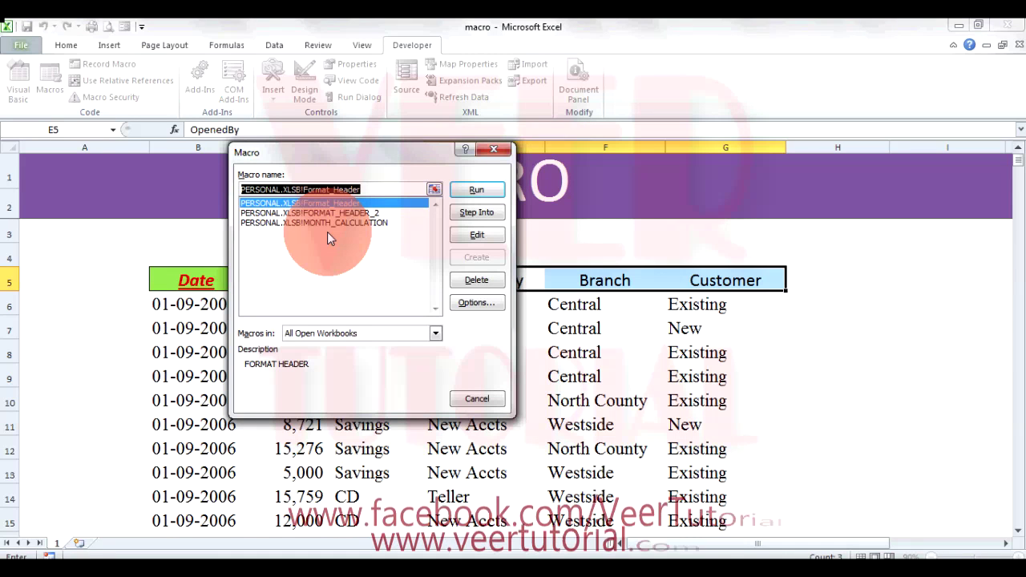
pyautogui.click(462, 193)
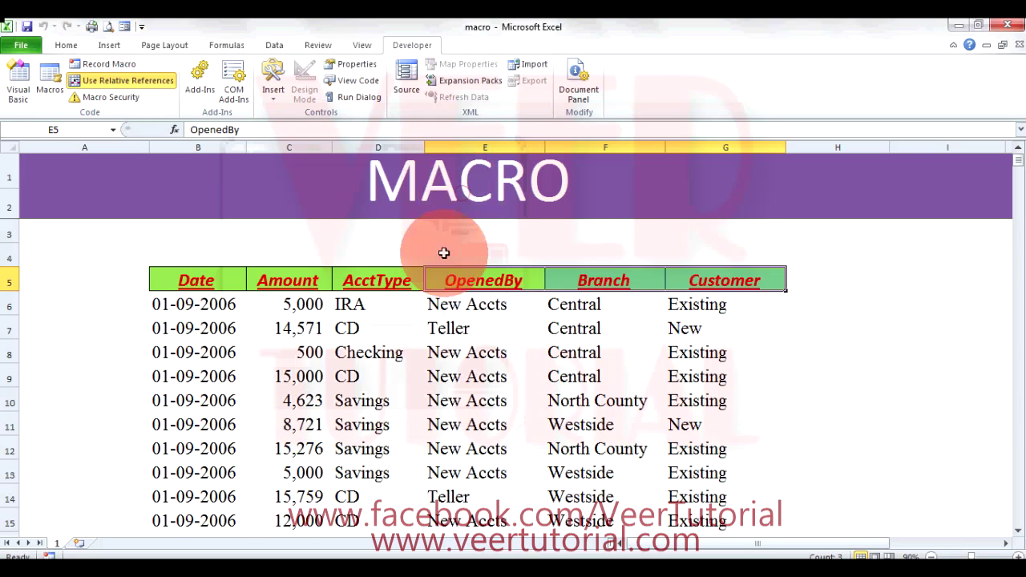
pyautogui.click(775, 361)
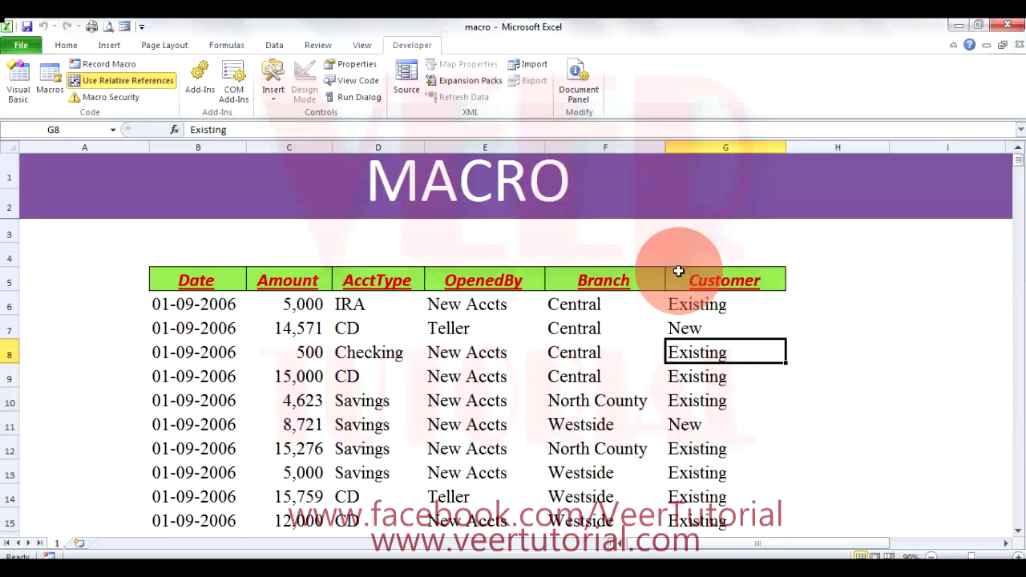
# Step: Clear the header row's formatting by copying the format of the blank cells B4:G4 onto B5:G5 with Format Painter
pyautogui.click(211, 254)
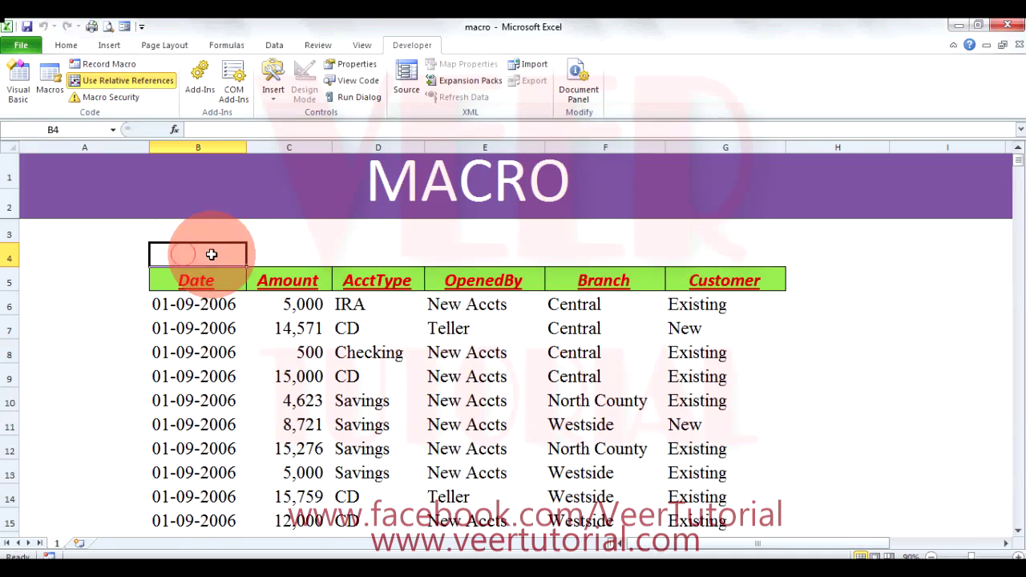
pyautogui.moveTo(211, 254); pyautogui.dragTo(687, 245)
pyautogui.click(67, 44)
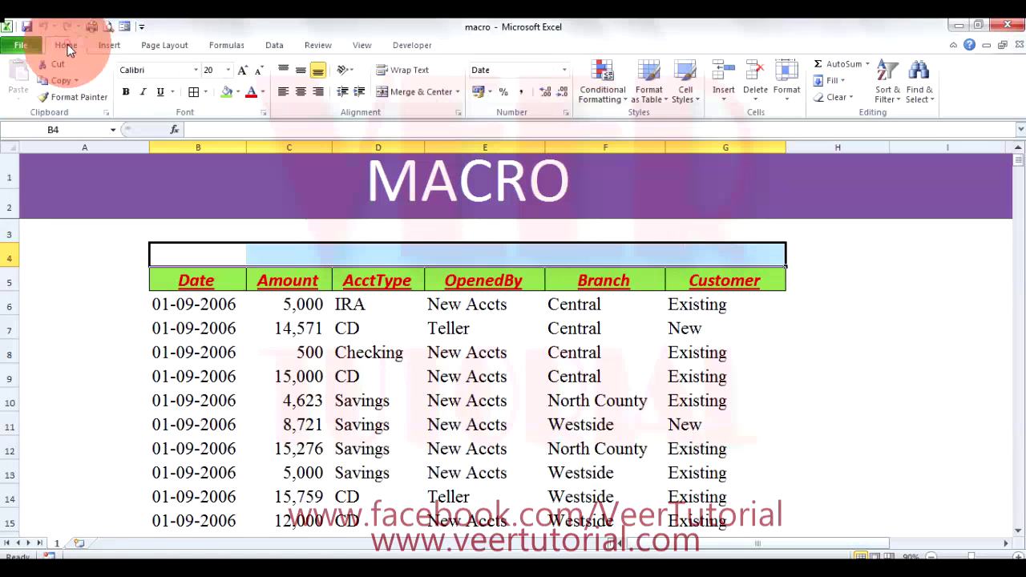
pyautogui.click(53, 96)
pyautogui.moveTo(185, 284); pyautogui.dragTo(726, 282)
pyautogui.click(790, 352)
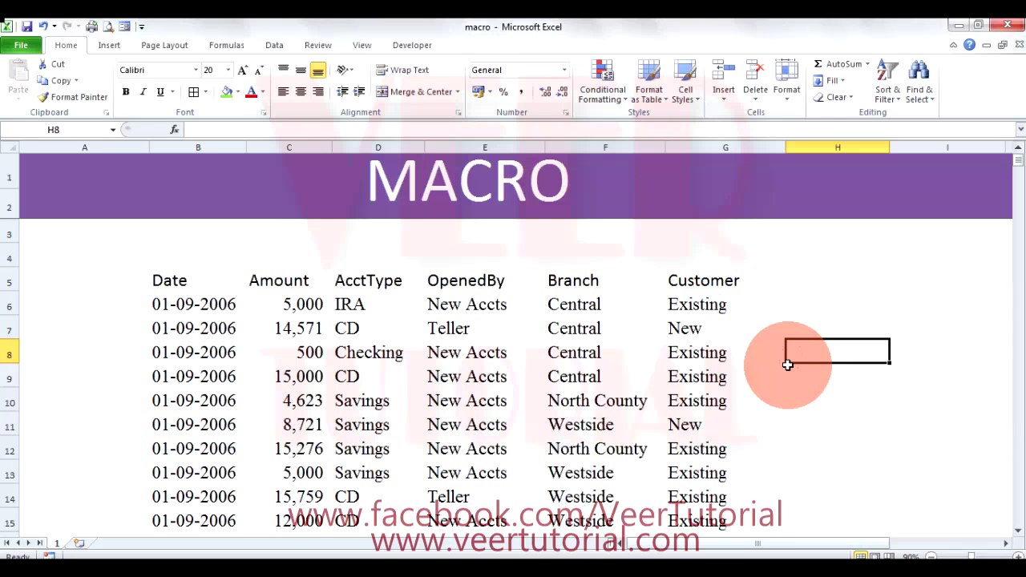
# Step: Draw a form-control button on the purple title banner across columns H and I
pyautogui.click(424, 45)
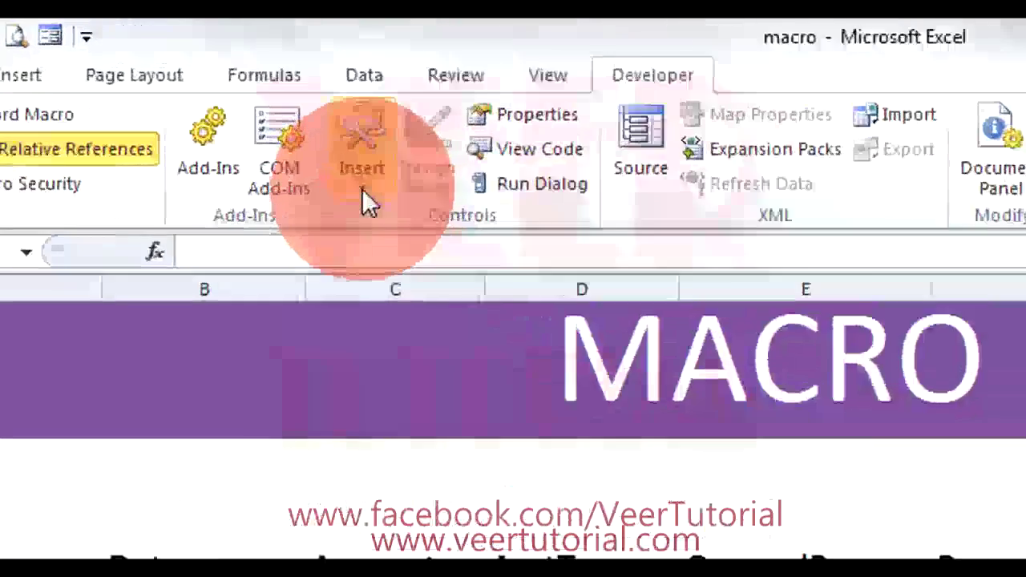
pyautogui.click(273, 99)
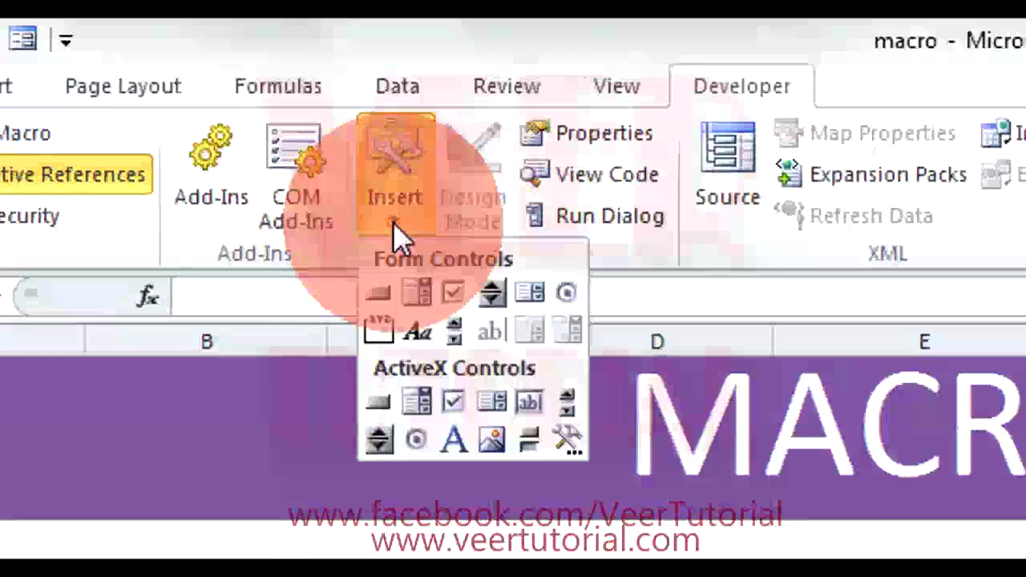
pyautogui.click(374, 295)
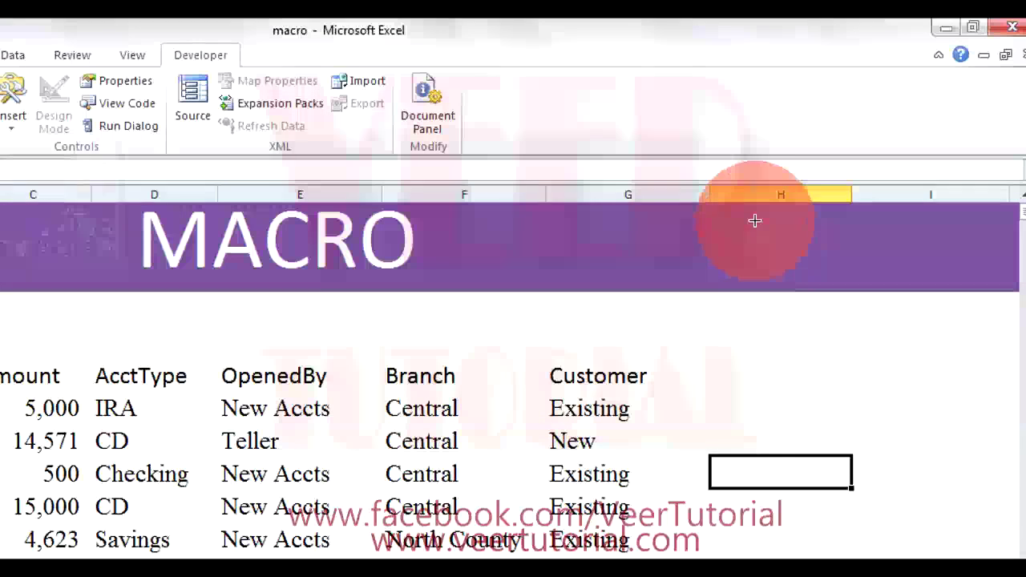
pyautogui.moveTo(740, 230)
pyautogui.mouseDown()
pyautogui.moveTo(805, 272)
pyautogui.moveTo(911, 281)
pyautogui.mouseUp()
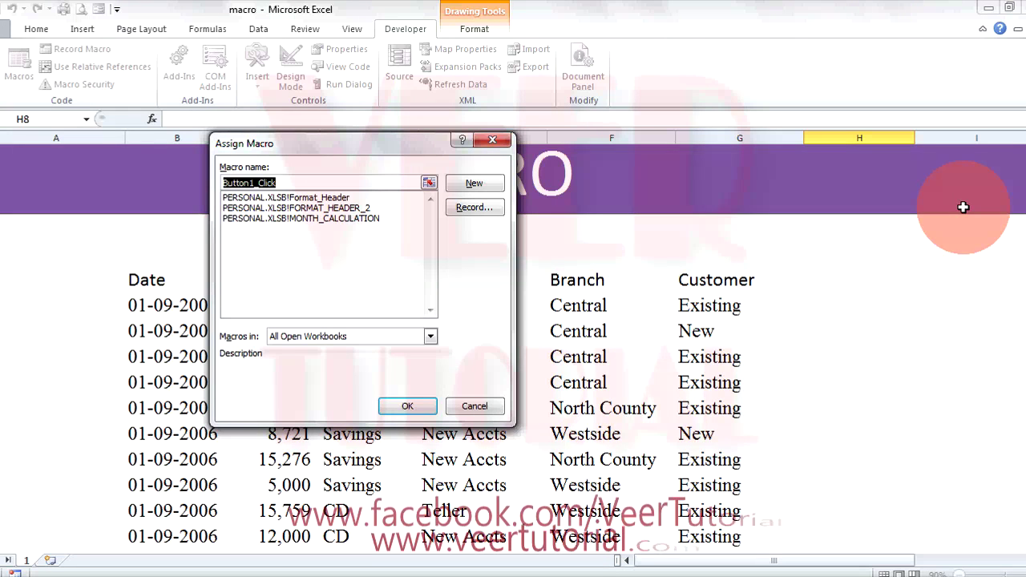
# Step: Assign the Format_Header macro to the new button, with the macro location set to PERSONAL.XLSB
pyautogui.click(321, 198)
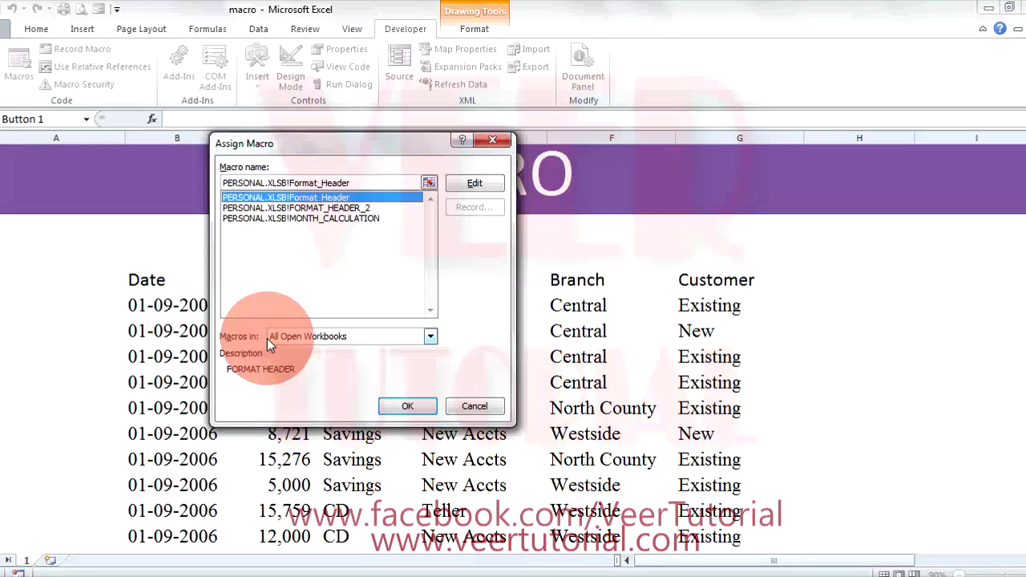
pyautogui.click(431, 337)
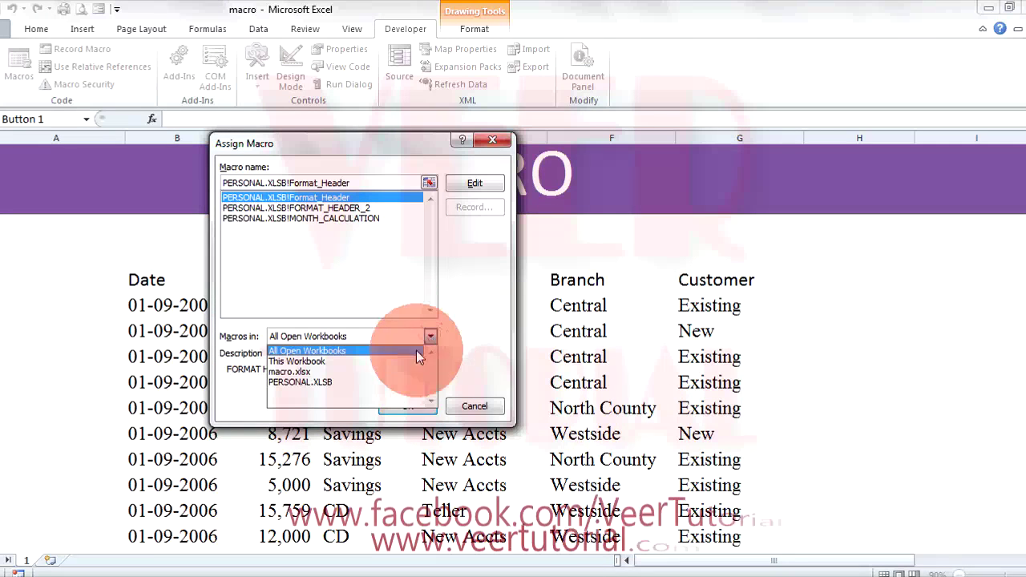
pyautogui.click(362, 382)
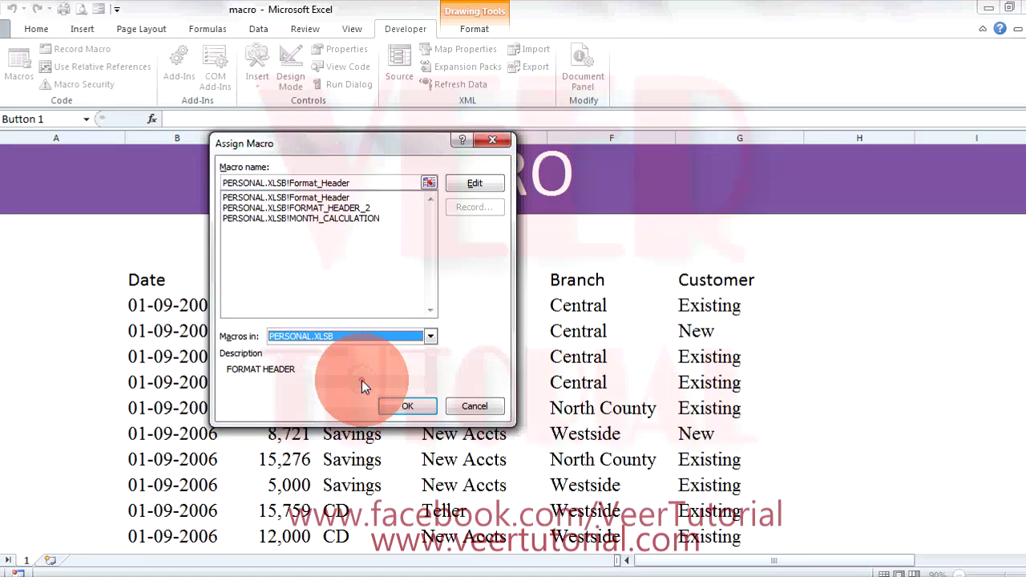
pyautogui.click(431, 337)
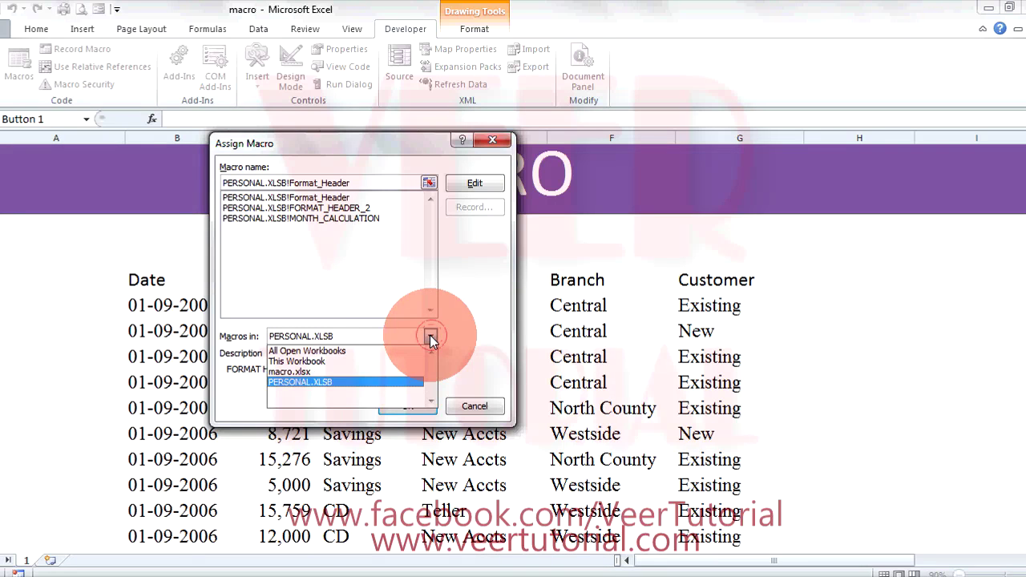
pyautogui.click(341, 382)
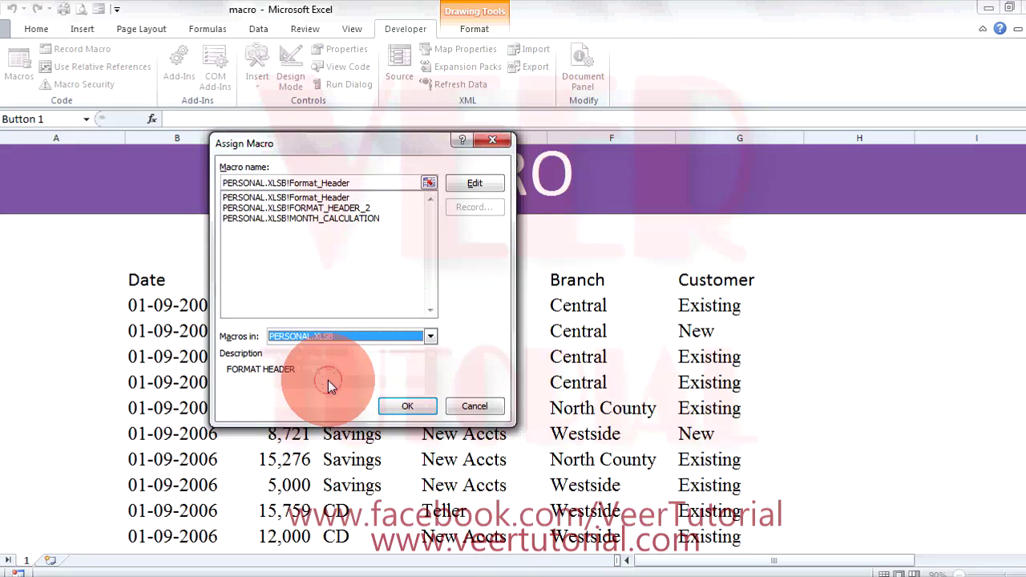
pyautogui.click(405, 406)
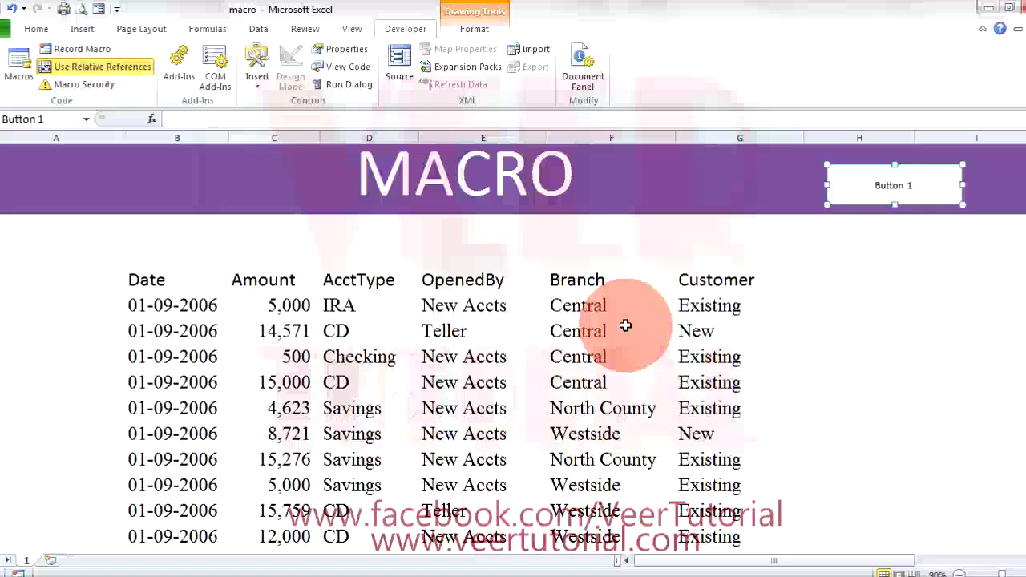
# Step: Replace the button's caption with Format Header and deselect the button
pyautogui.click(886, 184)
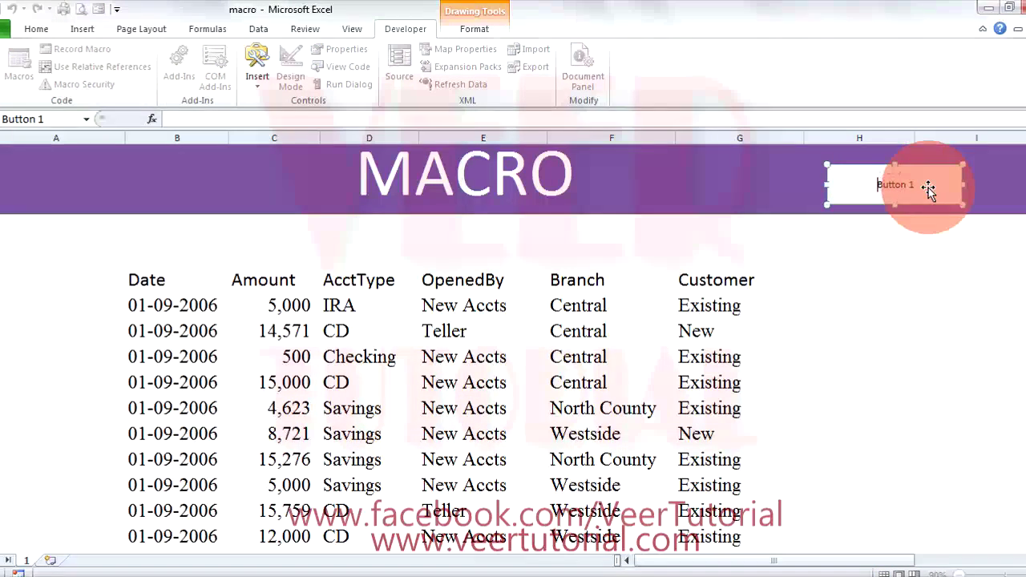
pyautogui.press('Delete')
pyautogui.press('Delete')
pyautogui.press('Delete')
pyautogui.write('Format Header')
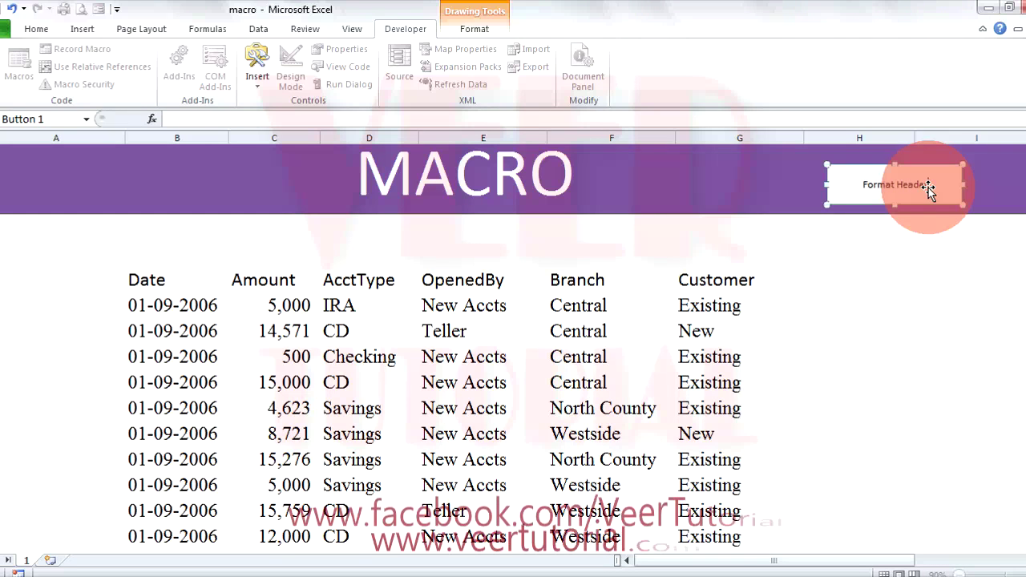
pyautogui.click(908, 247)
pyautogui.click(909, 247)
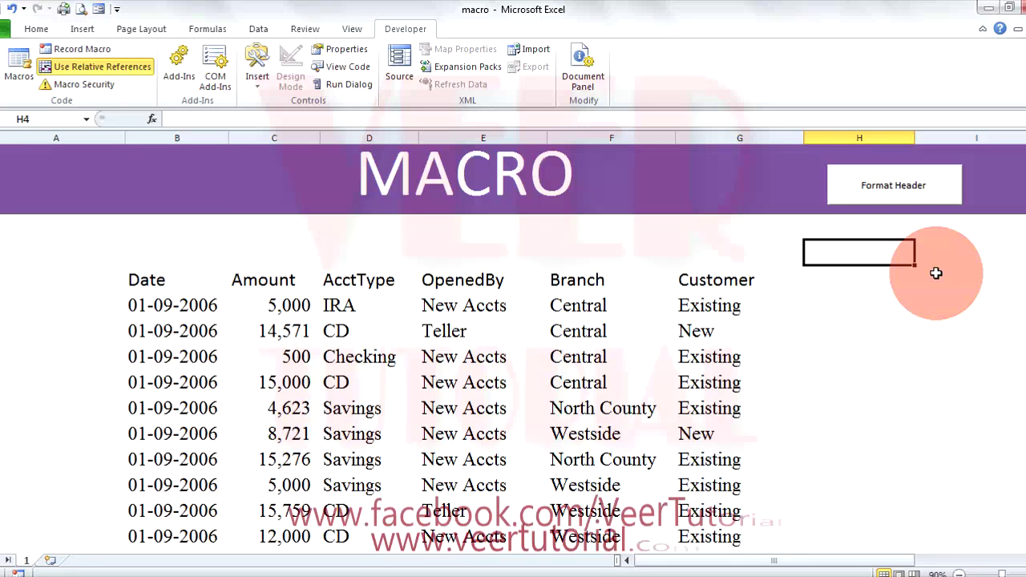
# Step: Format the header row B5:G5 by running the macro from the Format Header button
pyautogui.moveTo(143, 277); pyautogui.dragTo(691, 280)
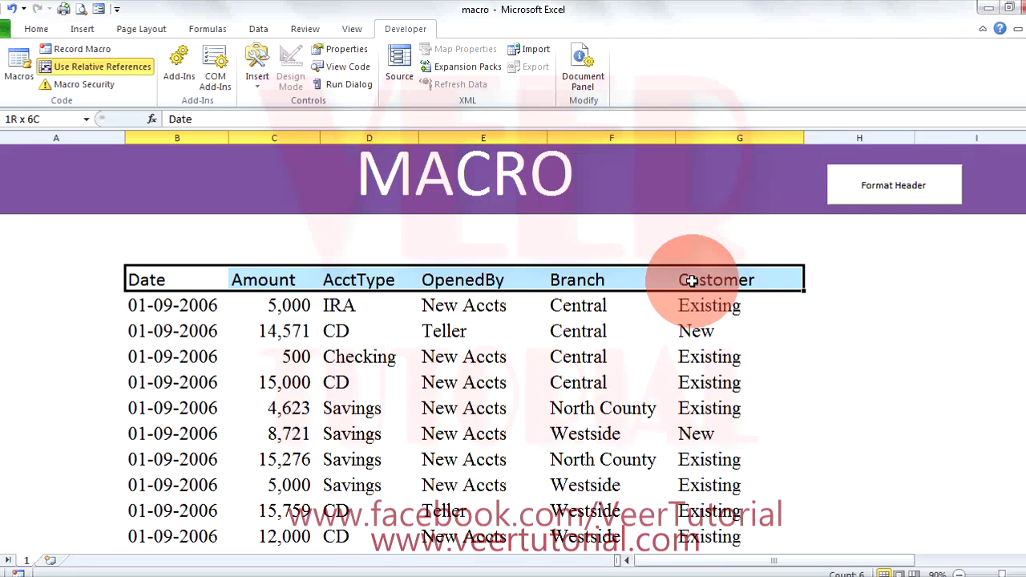
pyautogui.click(903, 191)
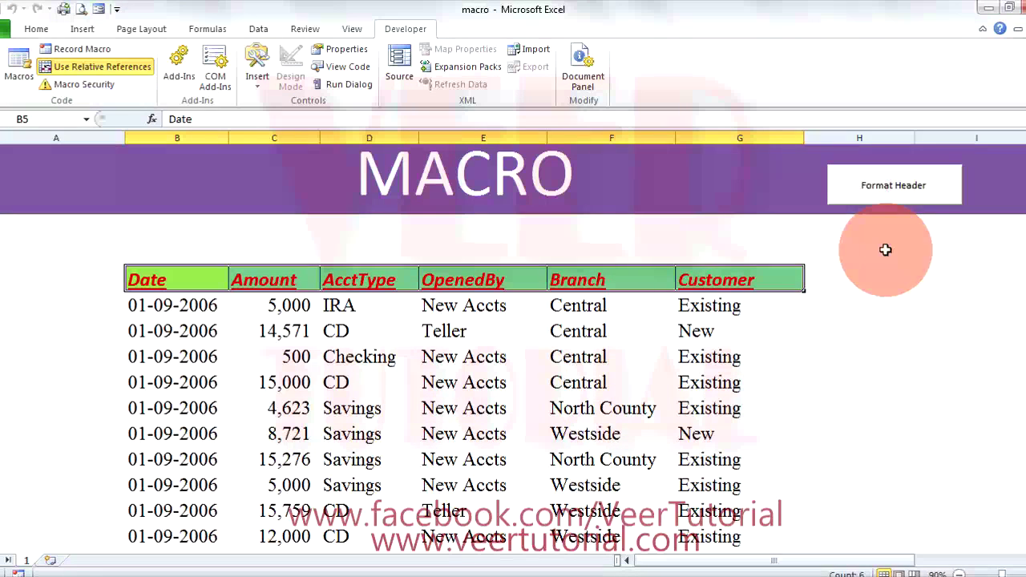
pyautogui.click(878, 305)
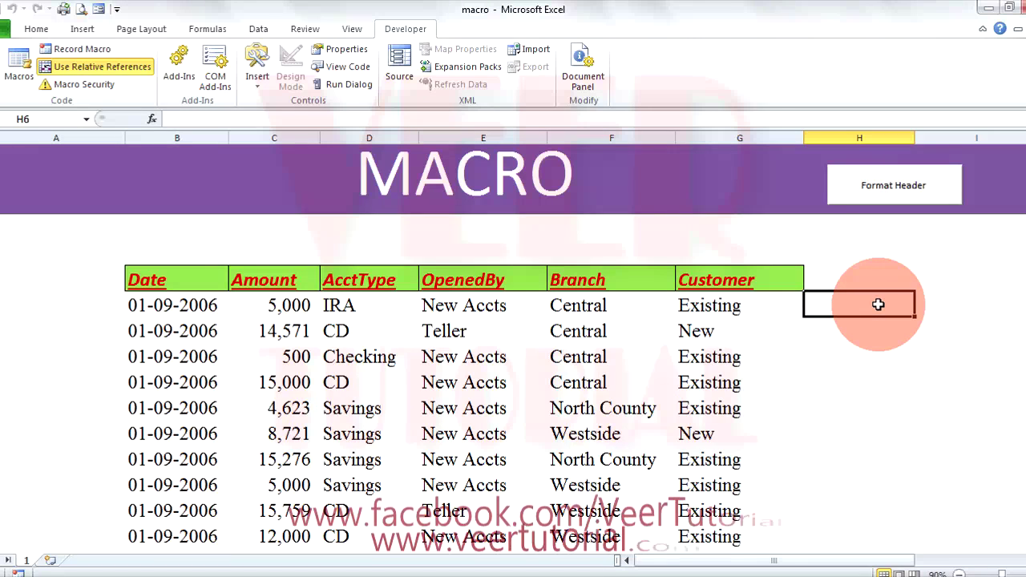